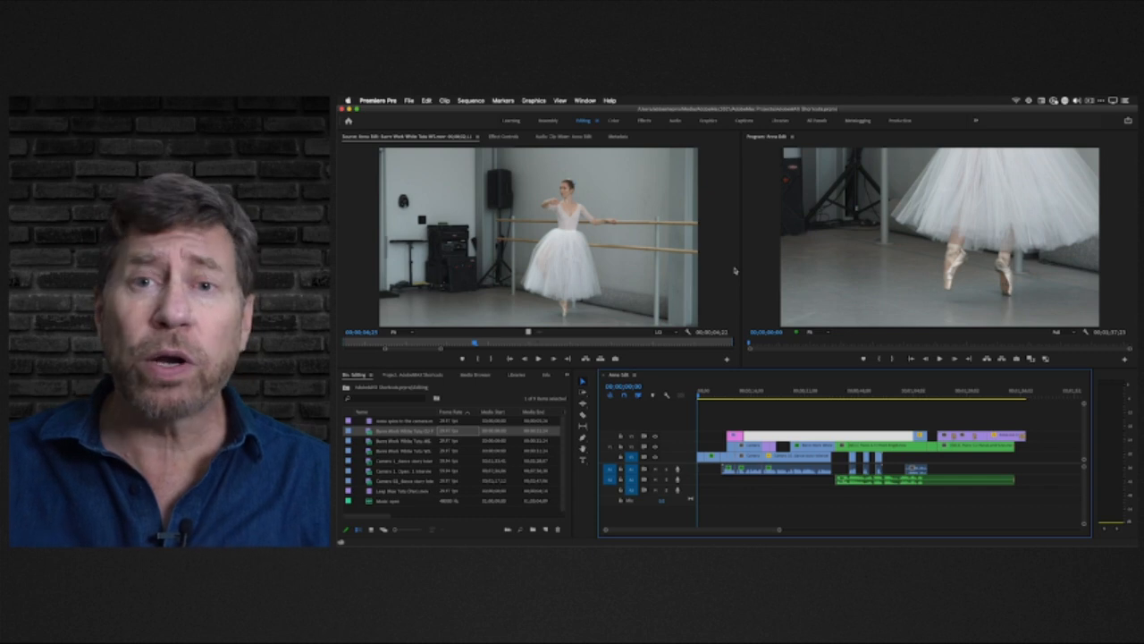
Move the active panel focus through the Source monitor, Program monitor, bin and timeline, ending on the Program monitor
click(697, 279)
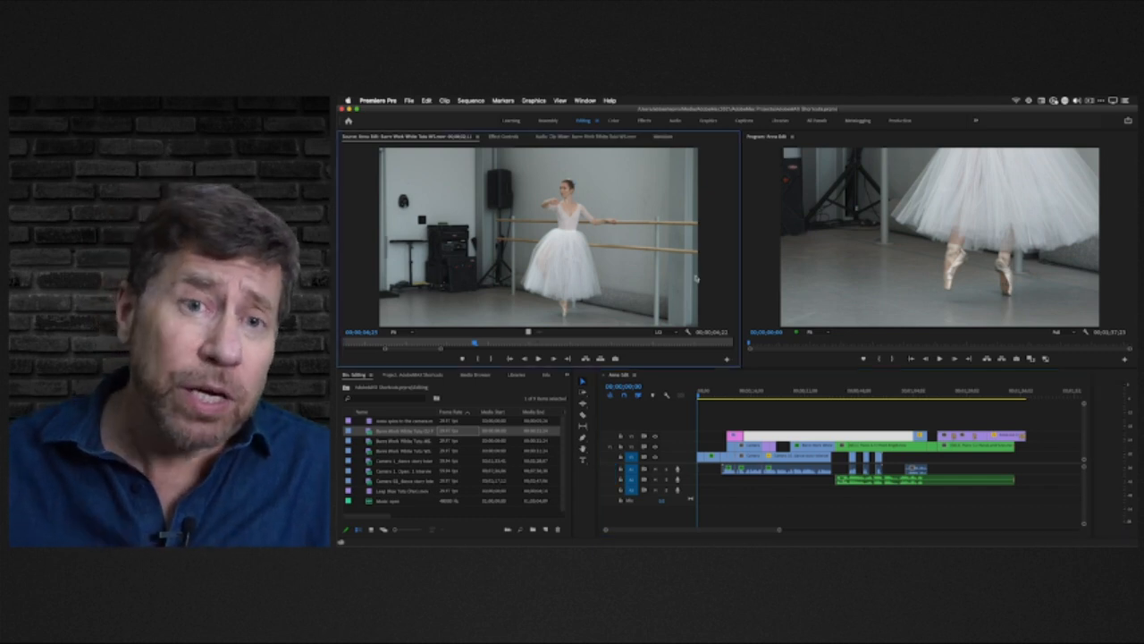
click(815, 267)
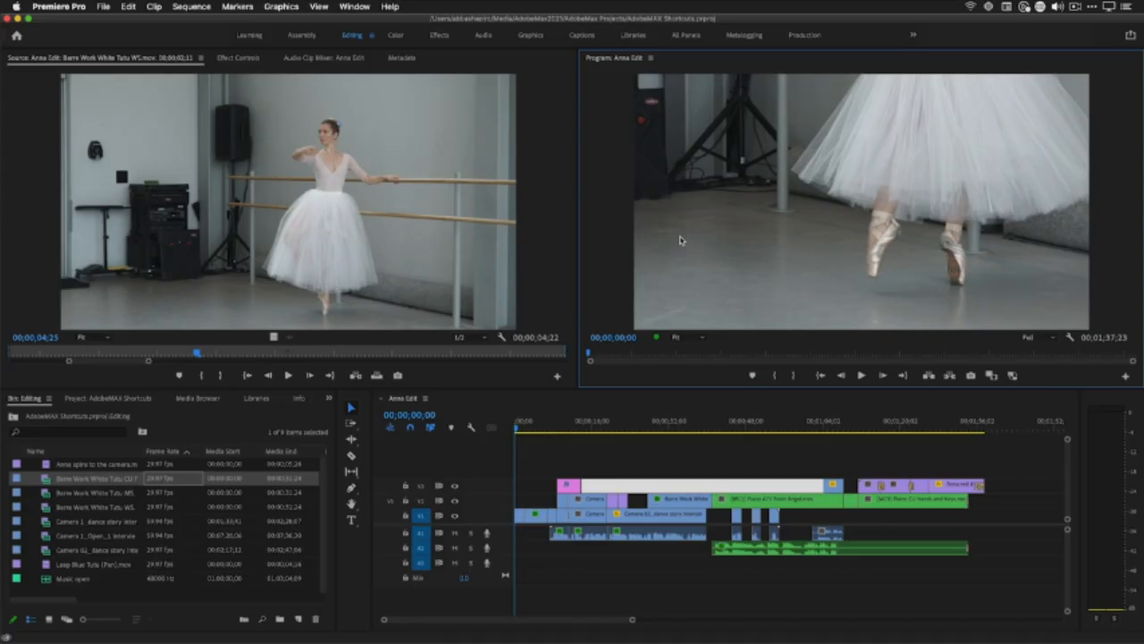
key(shift+1)
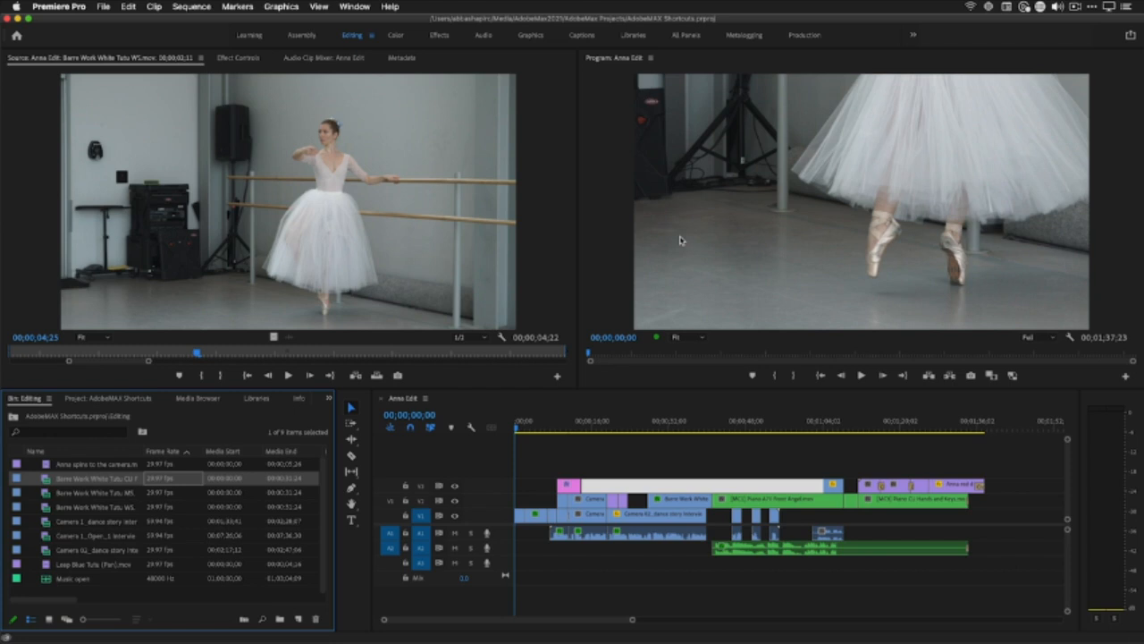
key(shift+2)
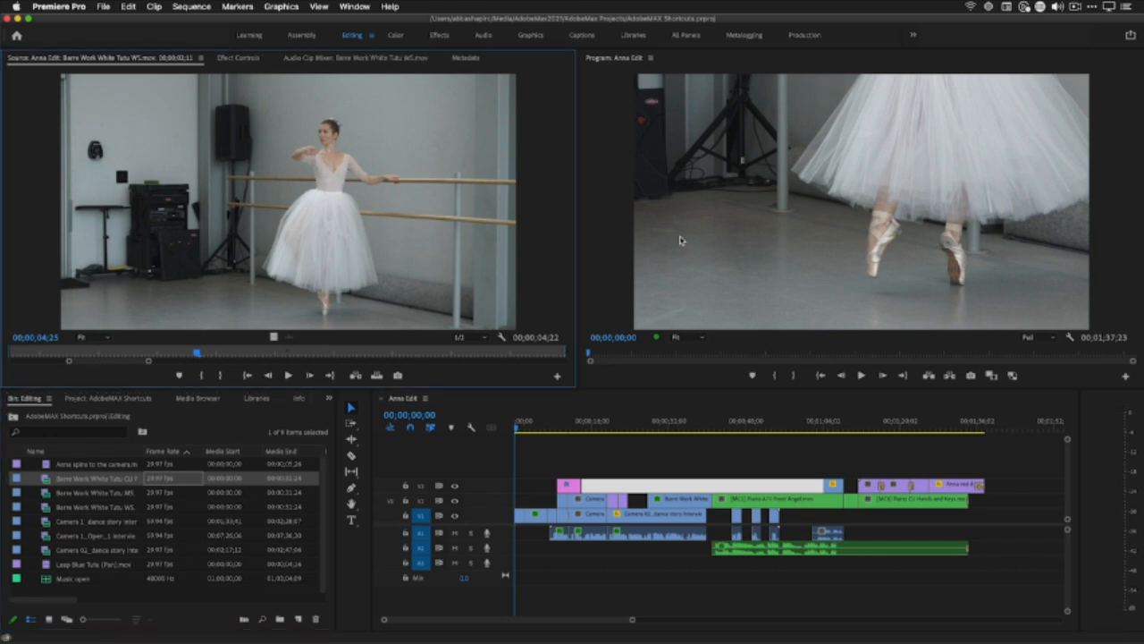
key(shift+3)
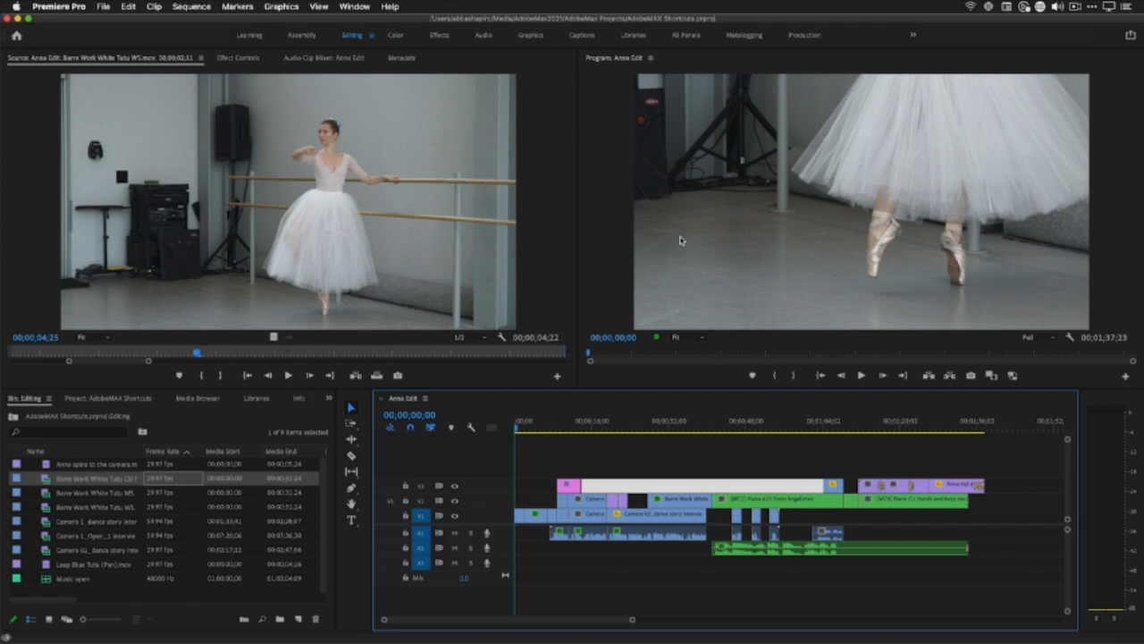
key(shift+4)
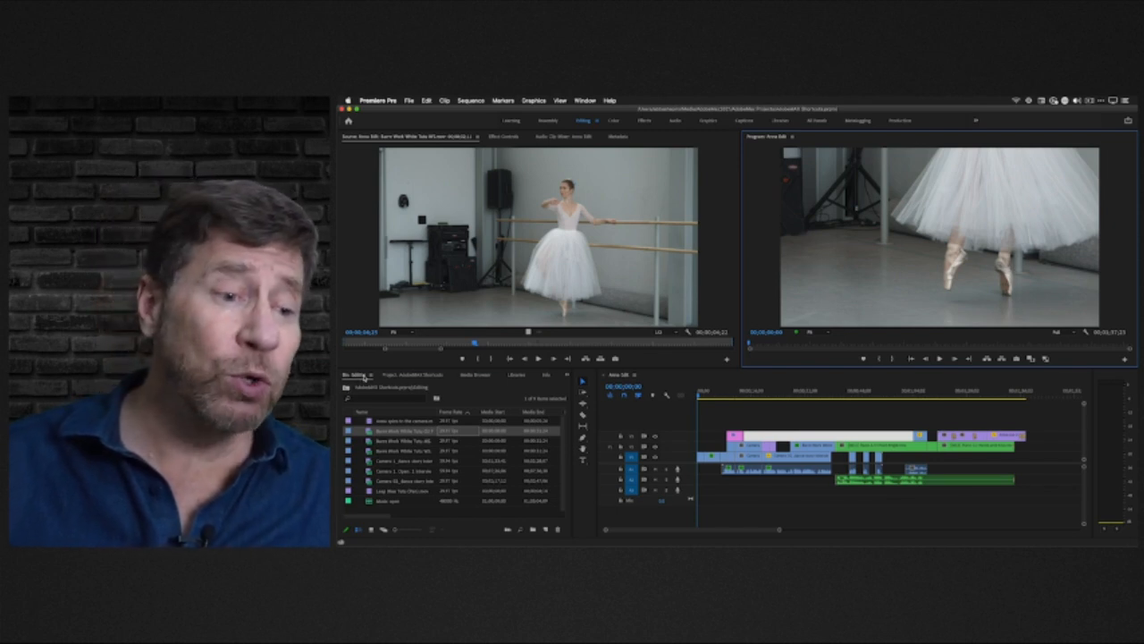
Activate the Editing bin, close the AdobeMAX Shortcuts project panel beside it, and bring that project panel back
click(364, 377)
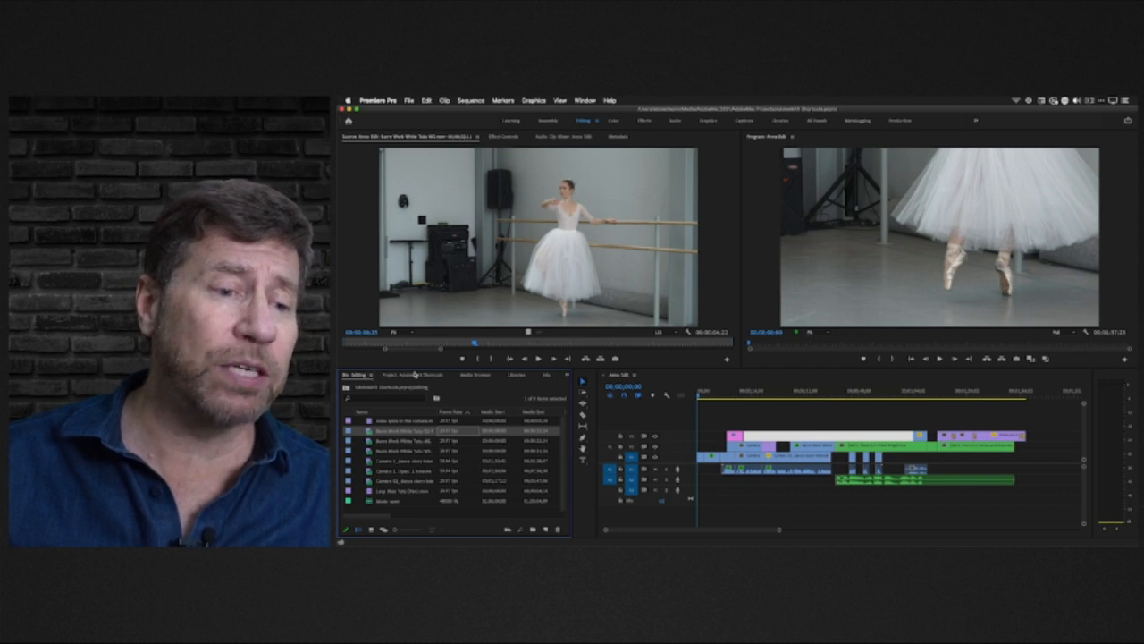
right_click(415, 374)
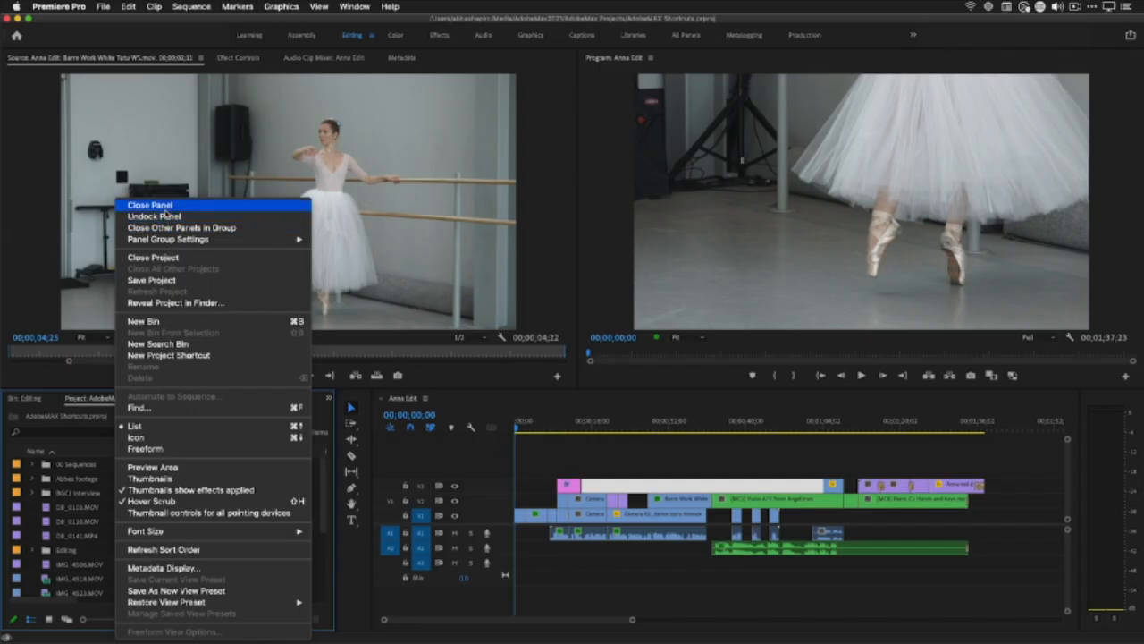
click(165, 212)
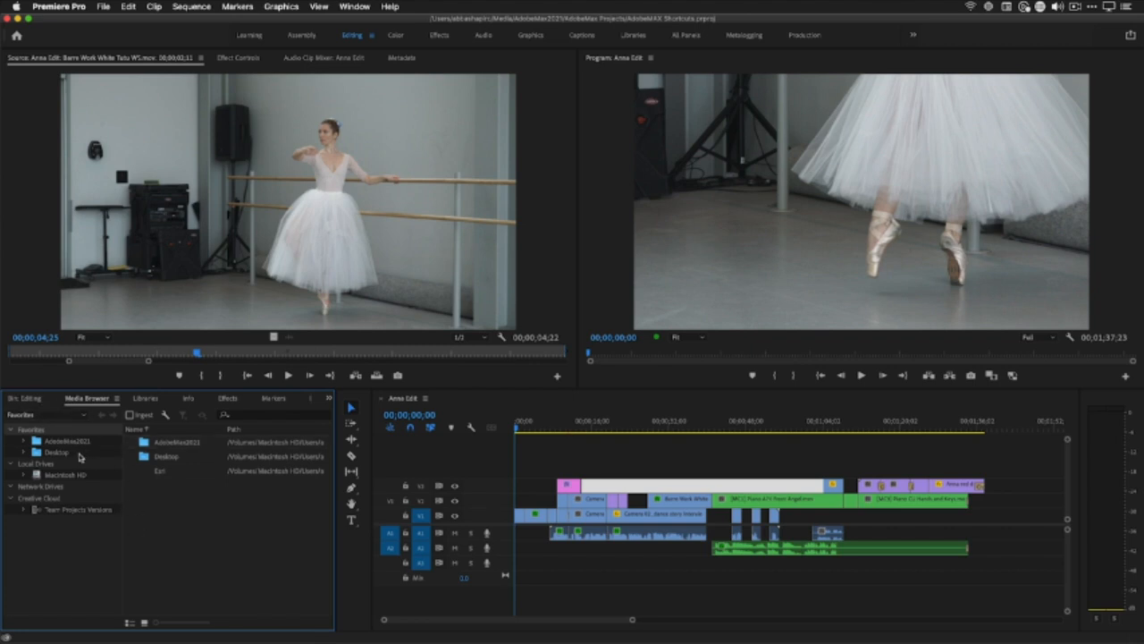
key(shift+1)
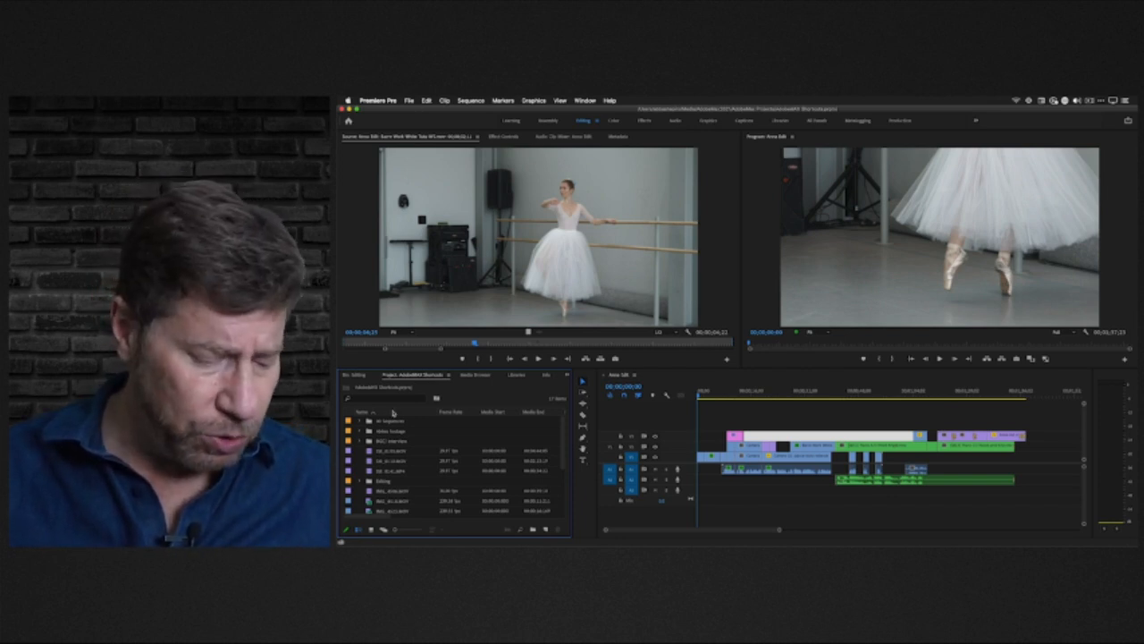
Activate the Source monitor and check its list of open clips, keeping Barre Work White Tutu WS.mov displayed
key(shift+2)
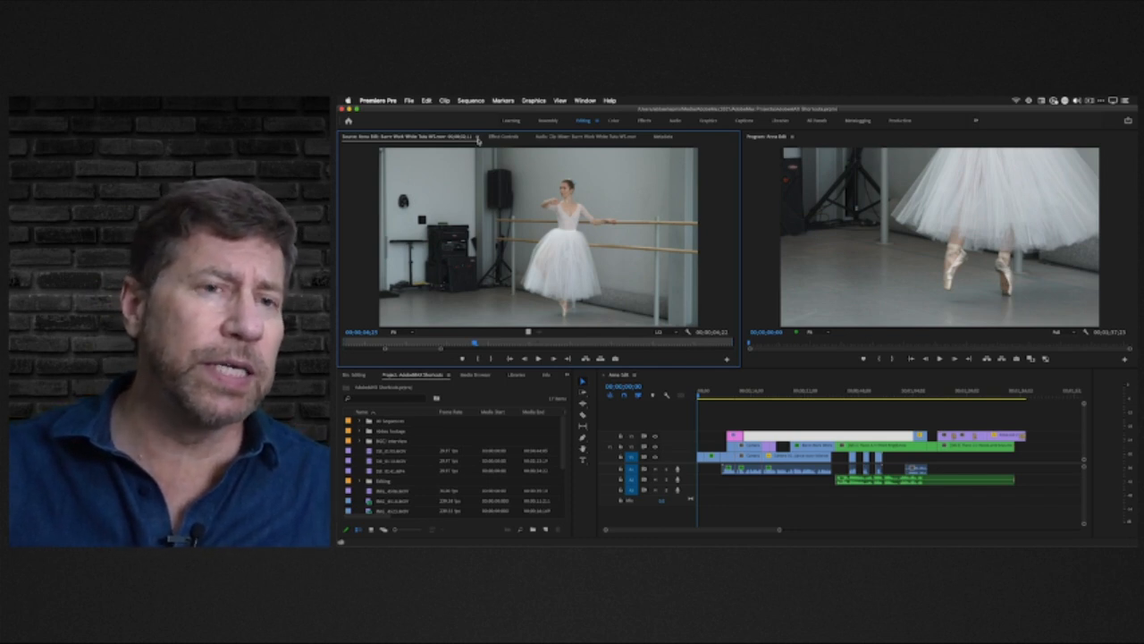
click(478, 139)
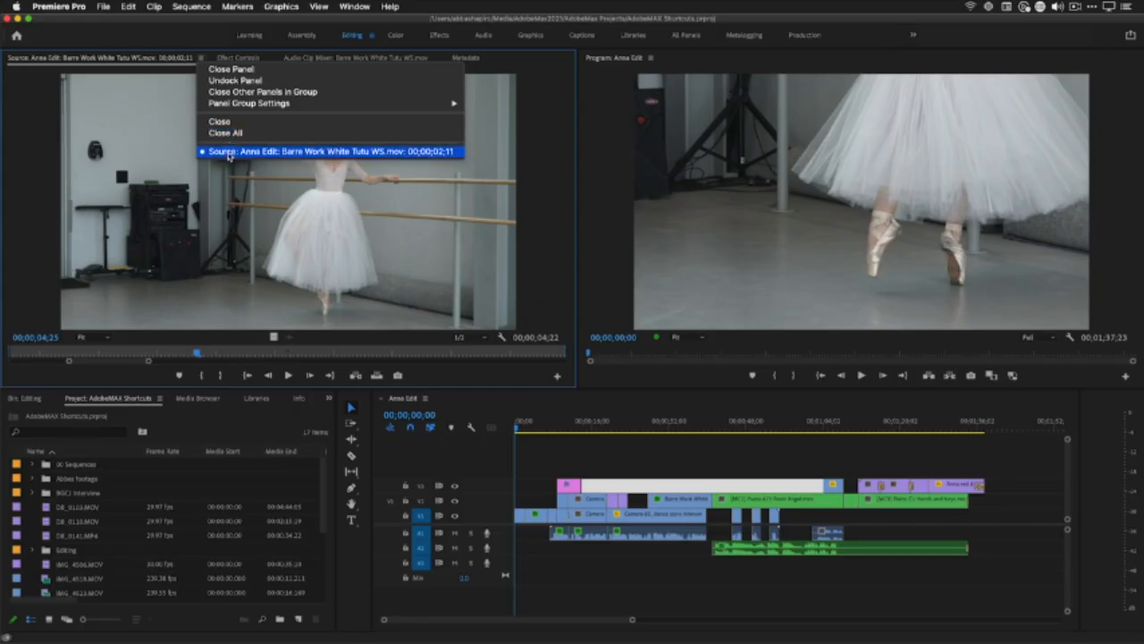
click(229, 154)
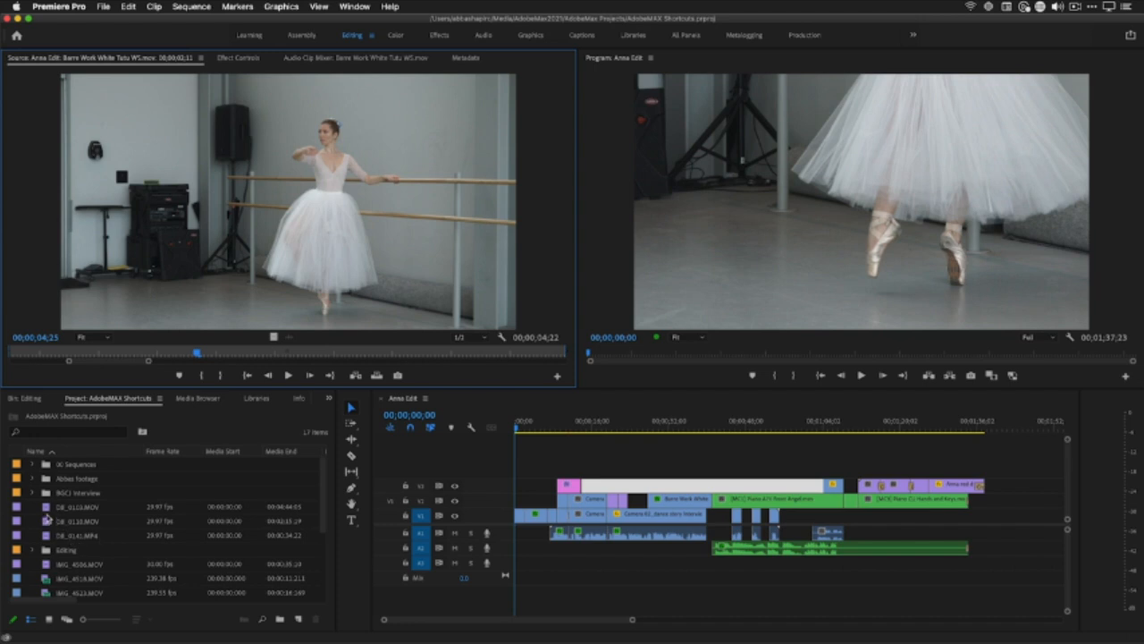
Load DJI_0103.MOV into the Source monitor and check it in the list of open source clips
double_click(46, 510)
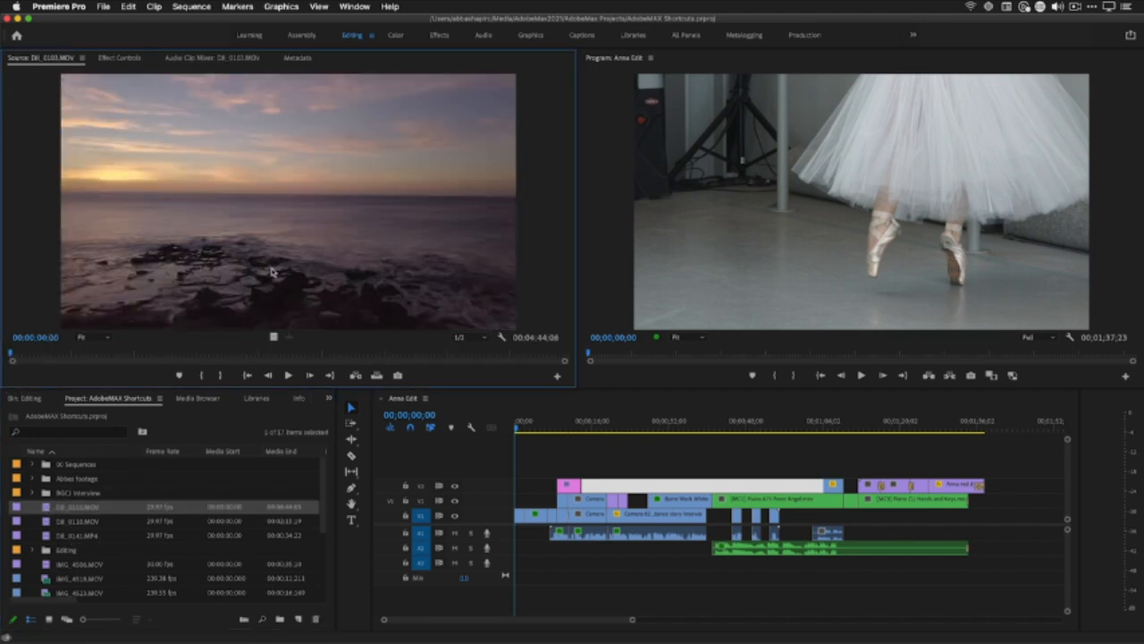
click(84, 62)
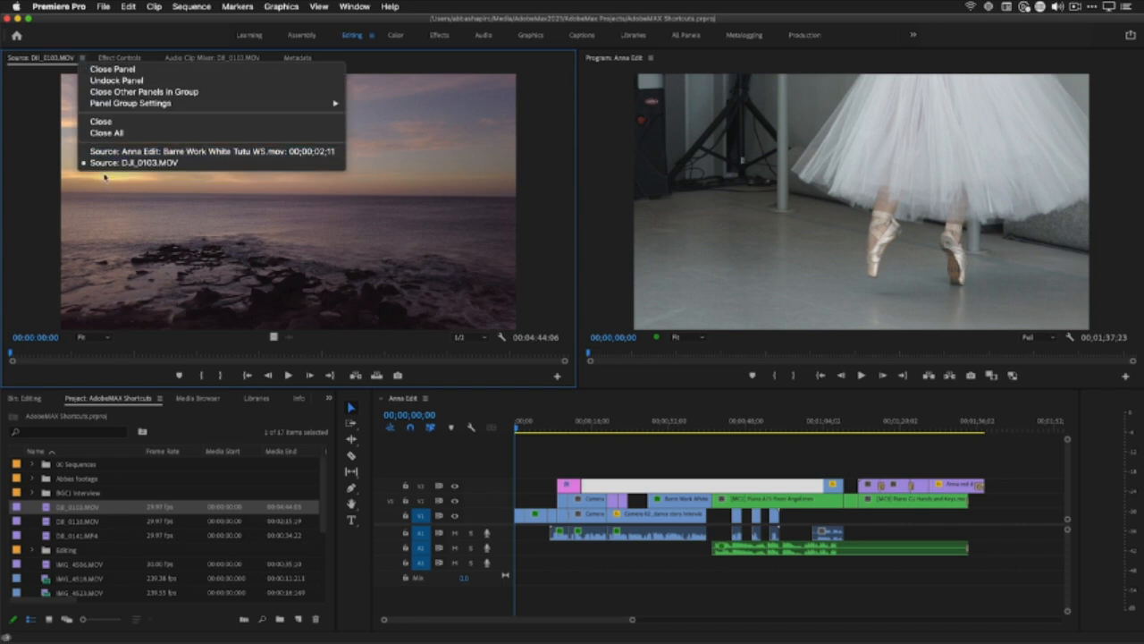
click(126, 200)
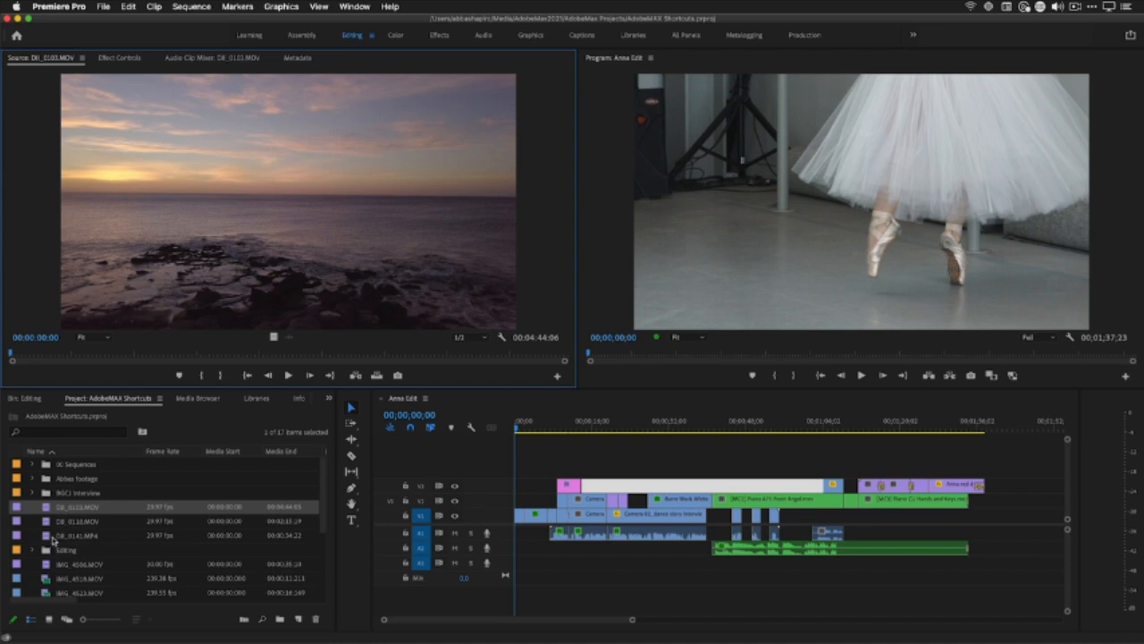
Open DJI_0103.MOV, DJI_0110.MOV, DJI_0141.MP4 and IMG_4506.MOV together in the Source monitor and review the list of loaded clips
click(54, 535)
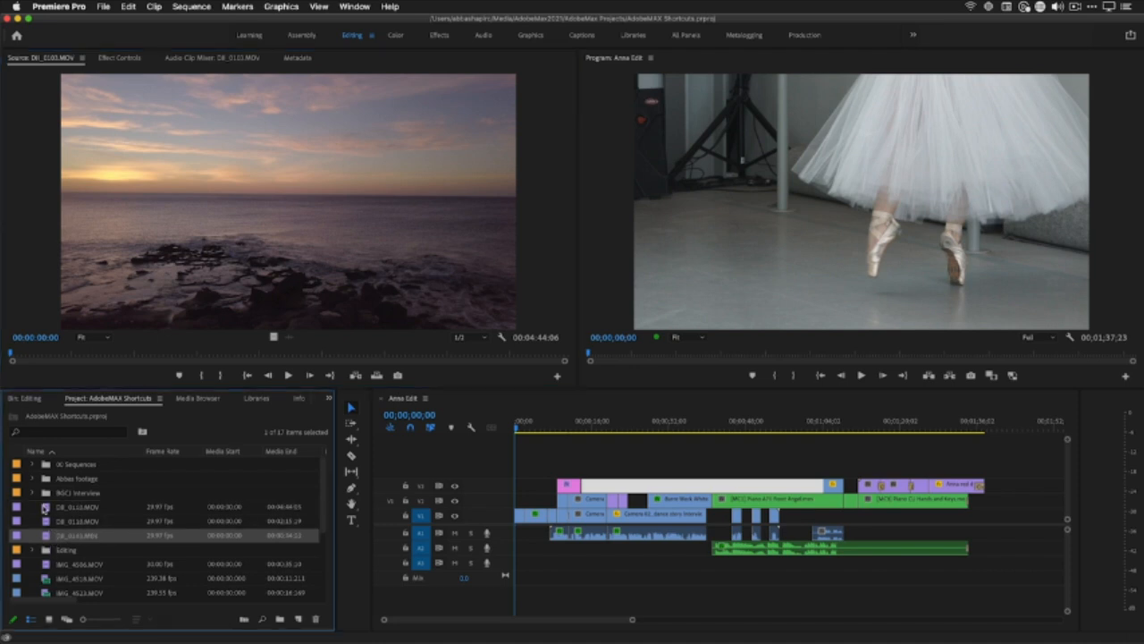
shift+click(45, 508)
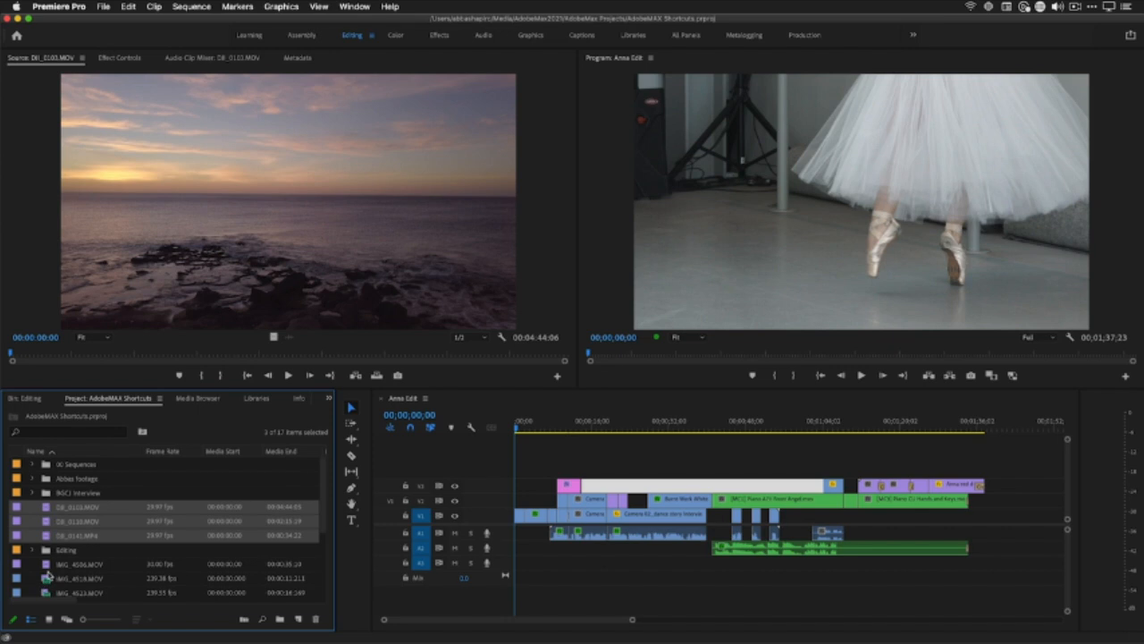
super+click(49, 565)
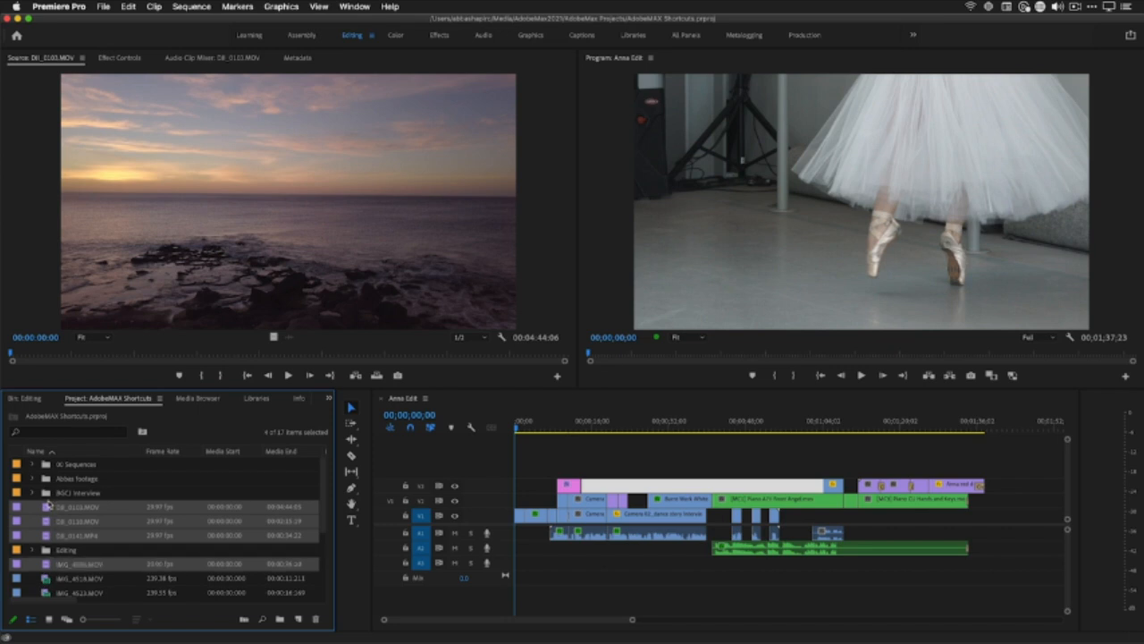
right_click(48, 507)
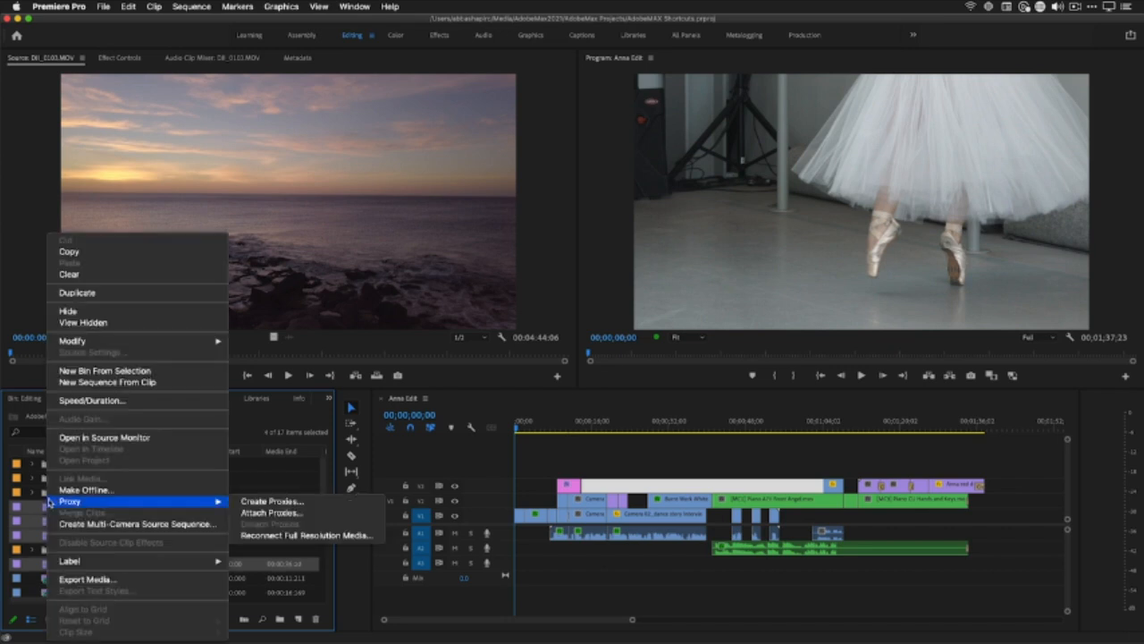
click(125, 438)
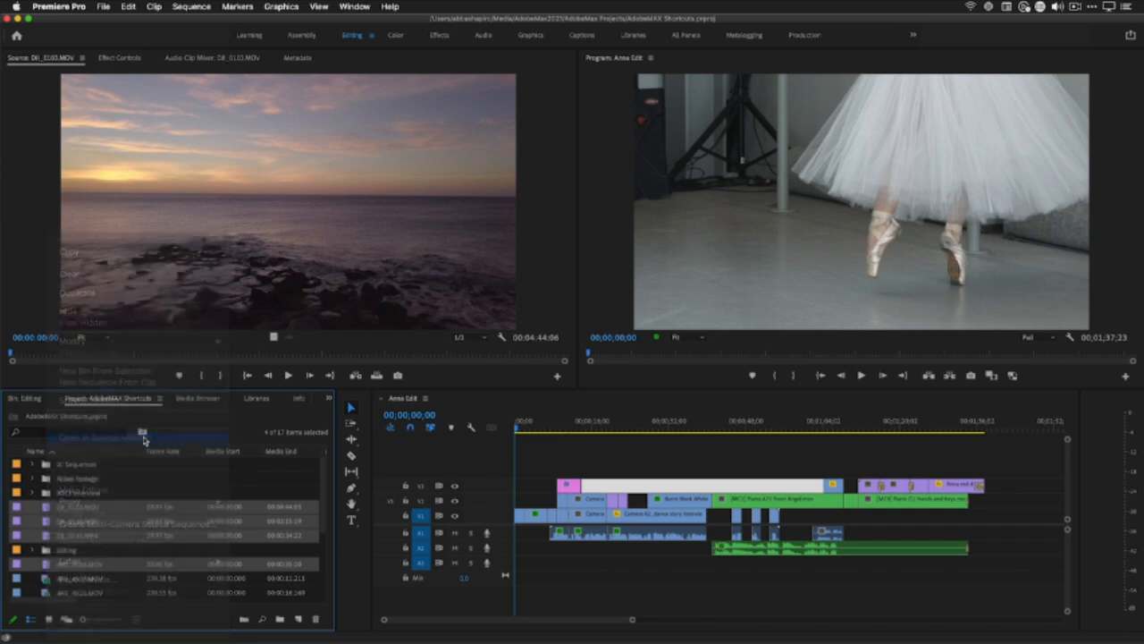
click(87, 59)
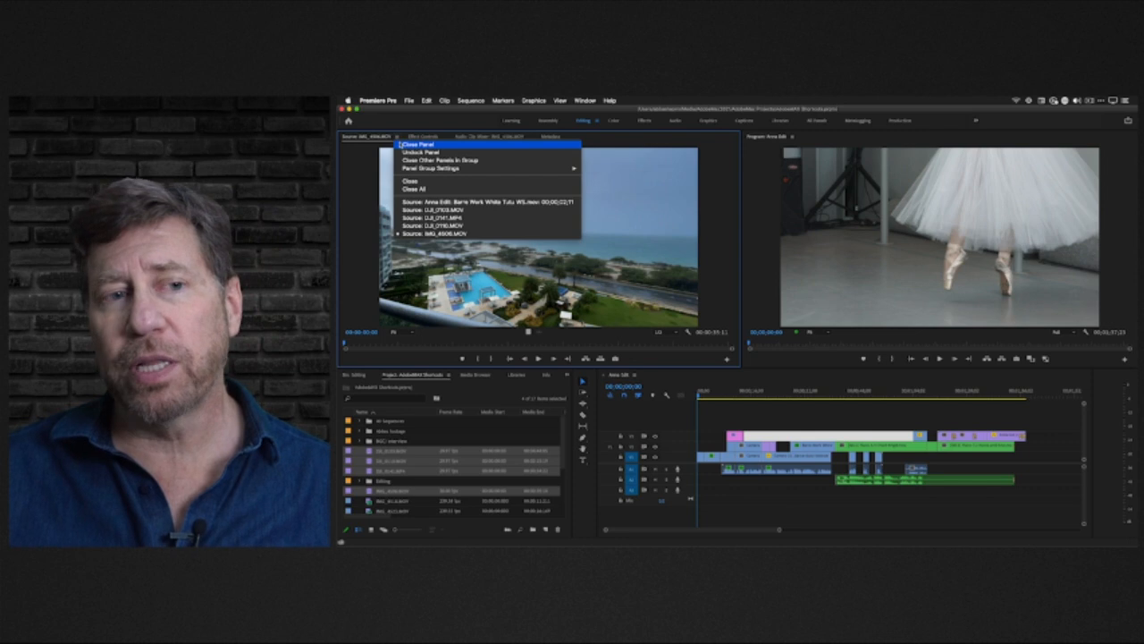
click(572, 307)
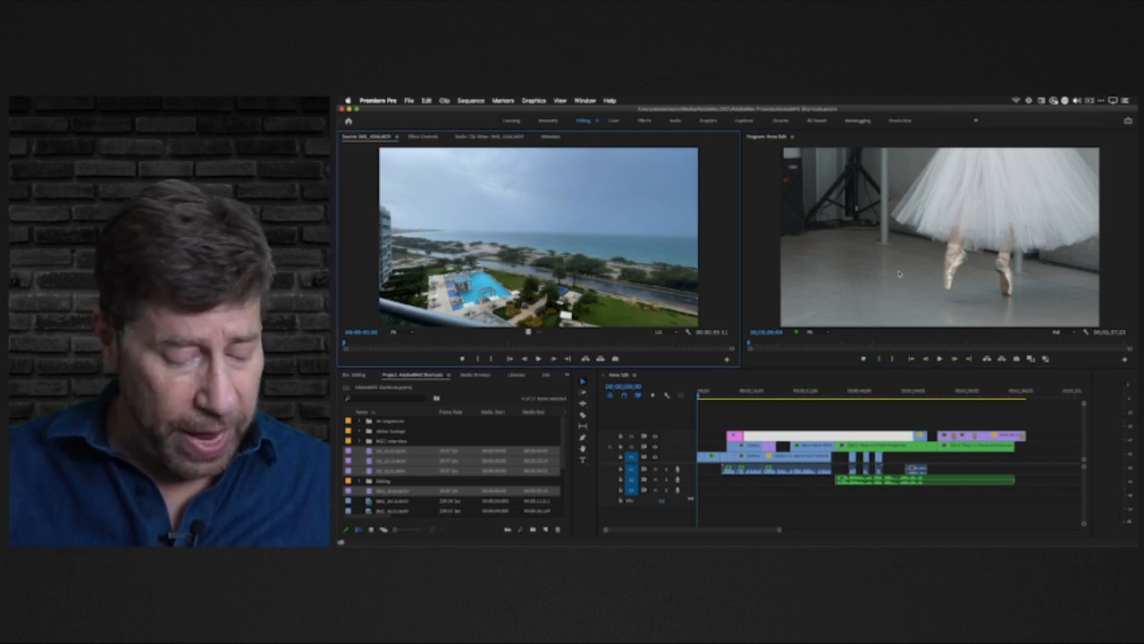
Cycle through the clips loaded in the Source monitor, ending on IMG_4506.MOV
key(ctrl+shift+Right)
key(ctrl+shift+Right)
key(ctrl+shift+Right)
key(ctrl+shift+Right)
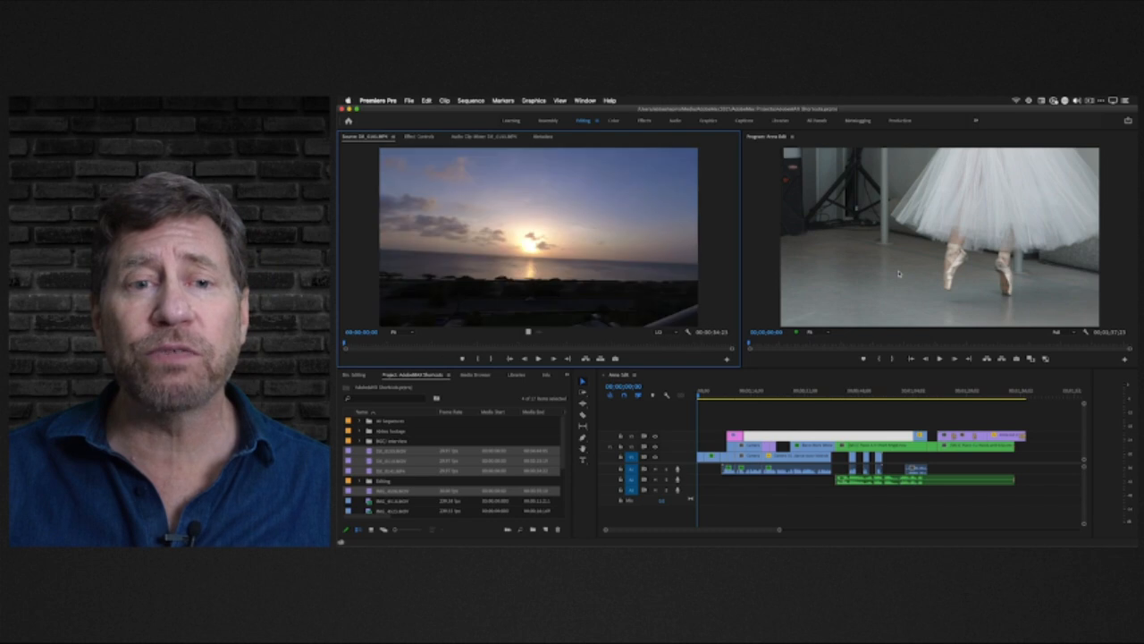
key(ctrl+shift+Right)
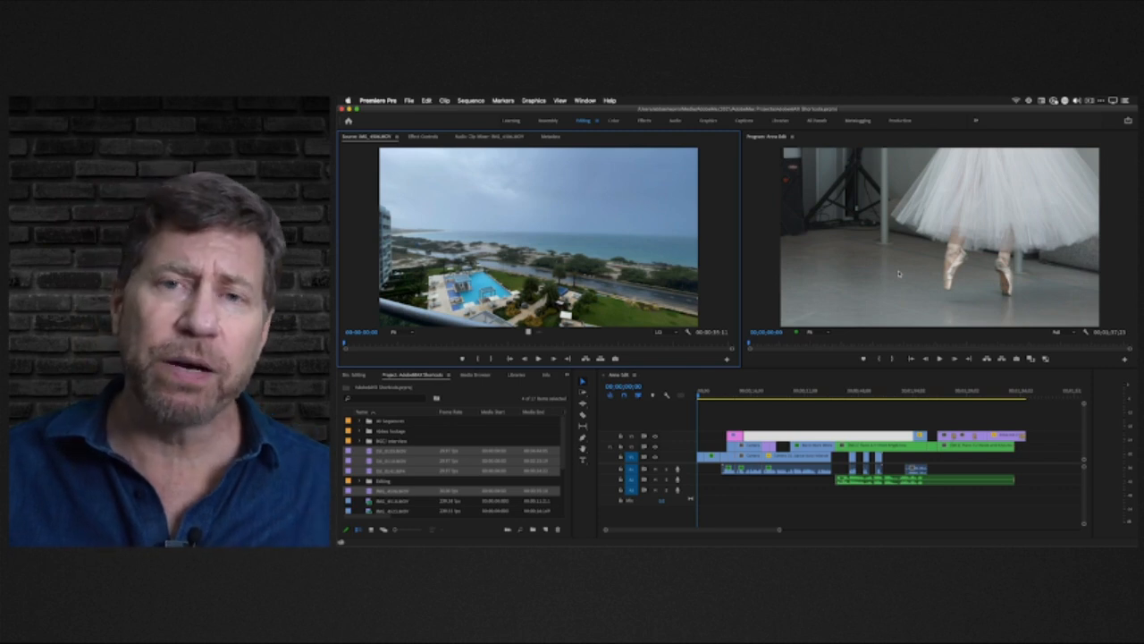
Switch focus between the timeline and Source monitor, and scrub the ballet sequence, parking the playhead at 00;00;30;14
key(shift+3)
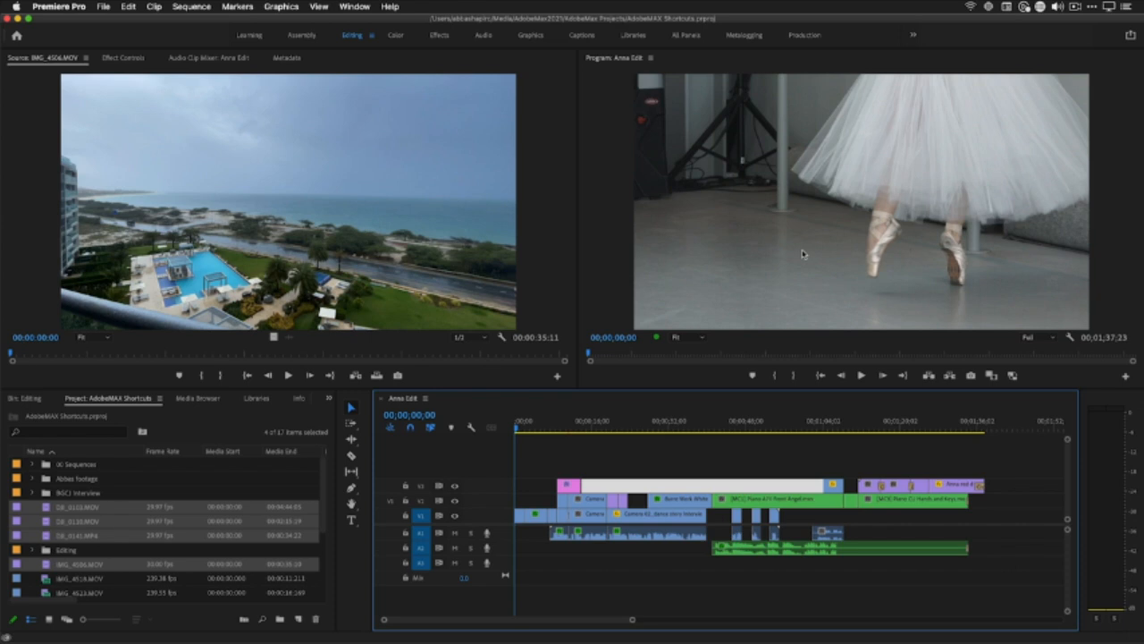
key(shift+2)
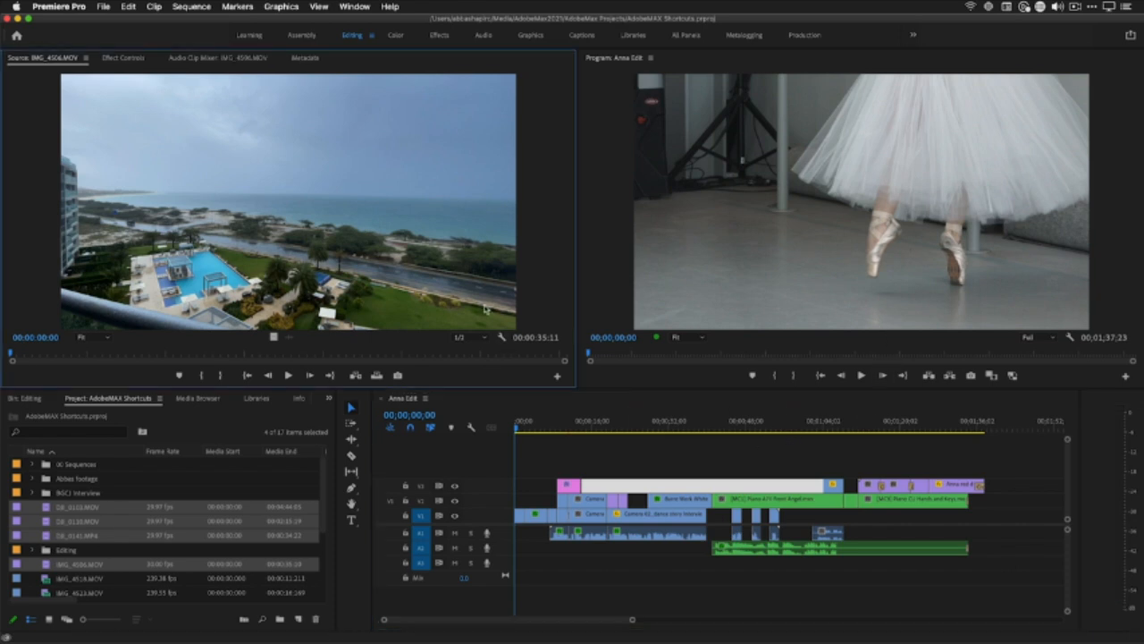
click(671, 433)
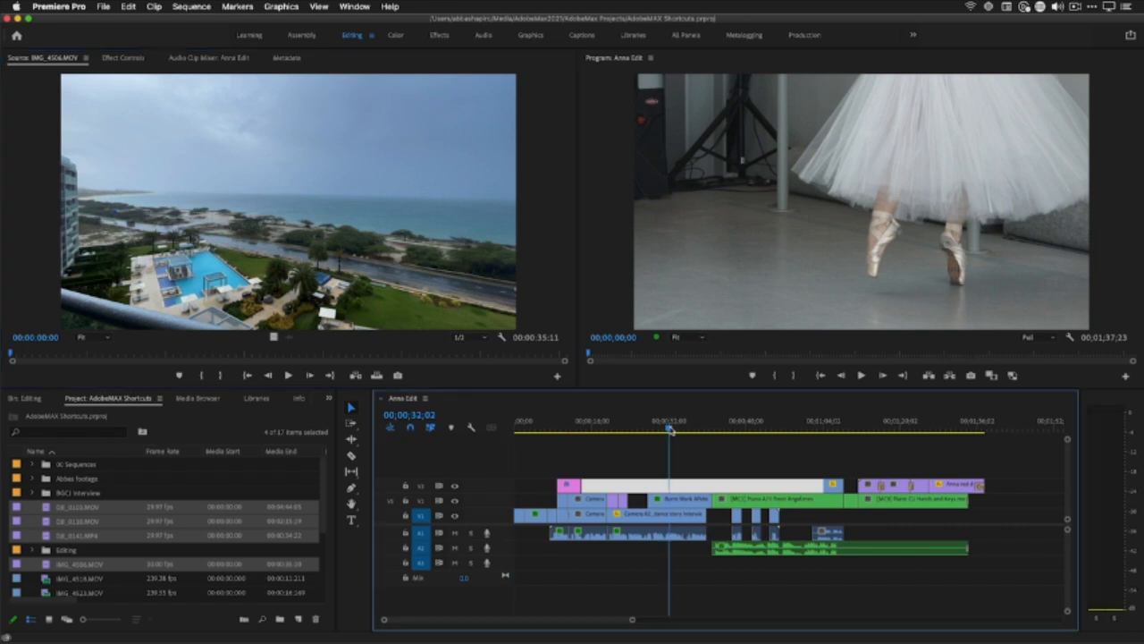
click(858, 424)
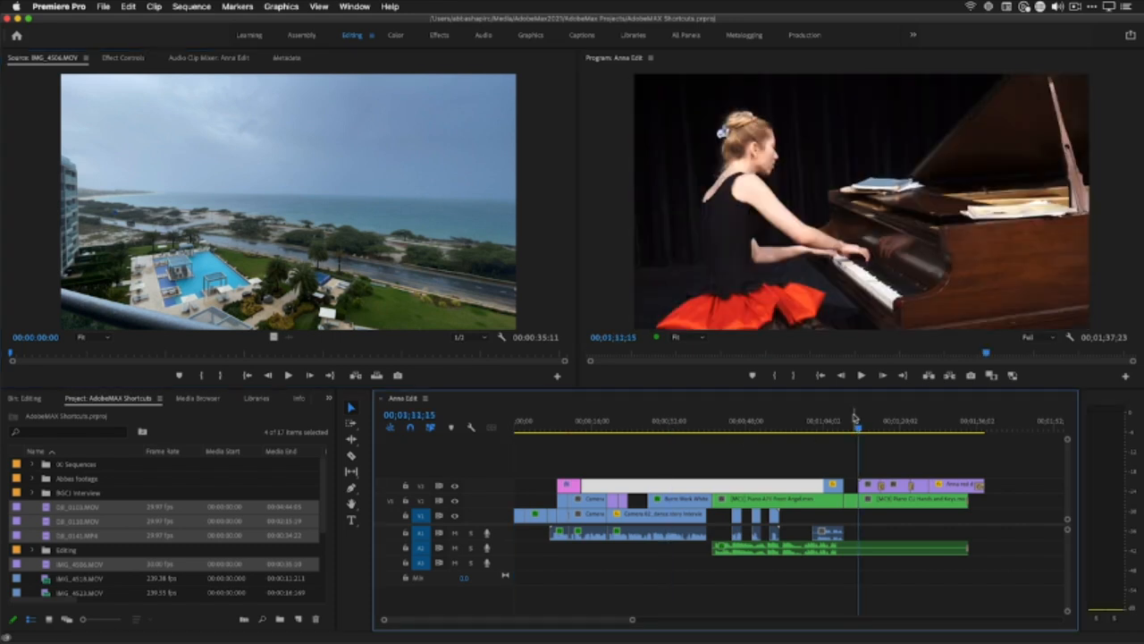
click(712, 430)
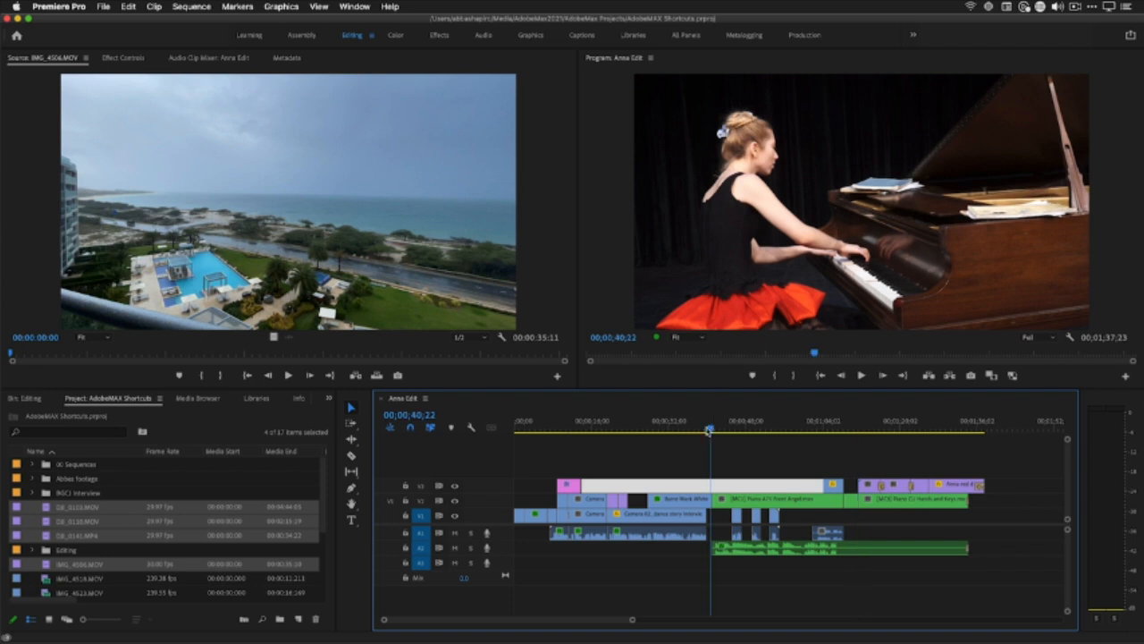
click(662, 430)
Switch focus from the project panel to the timeline, cycle through the open sequences to Match Color, and activate the Program monitor
click(287, 484)
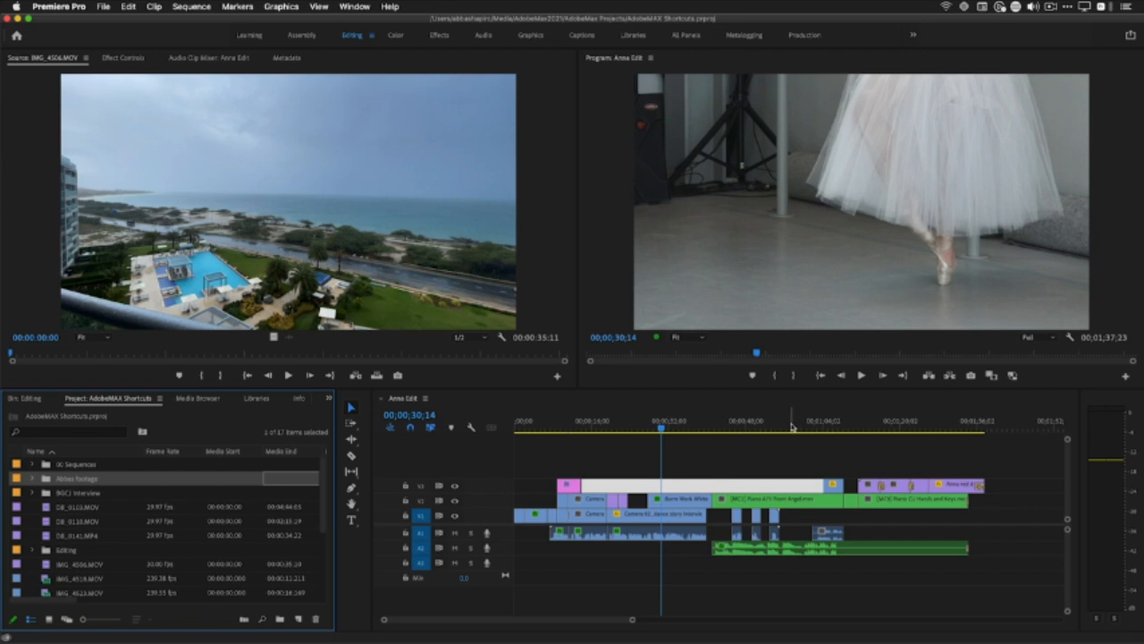
key(shift+3)
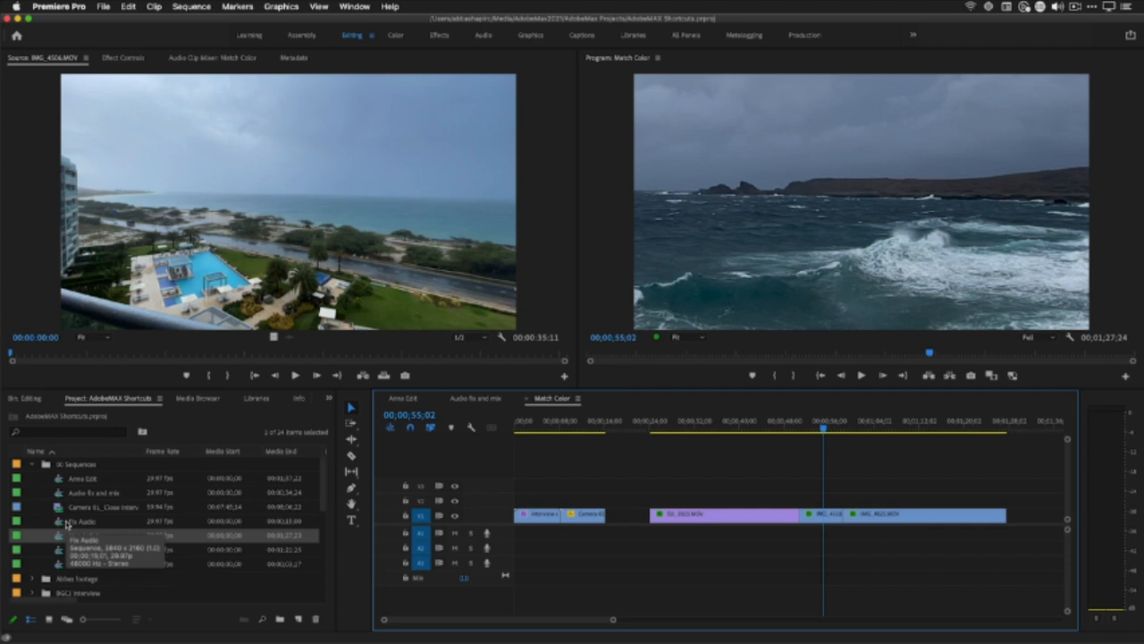
key(shift+3)
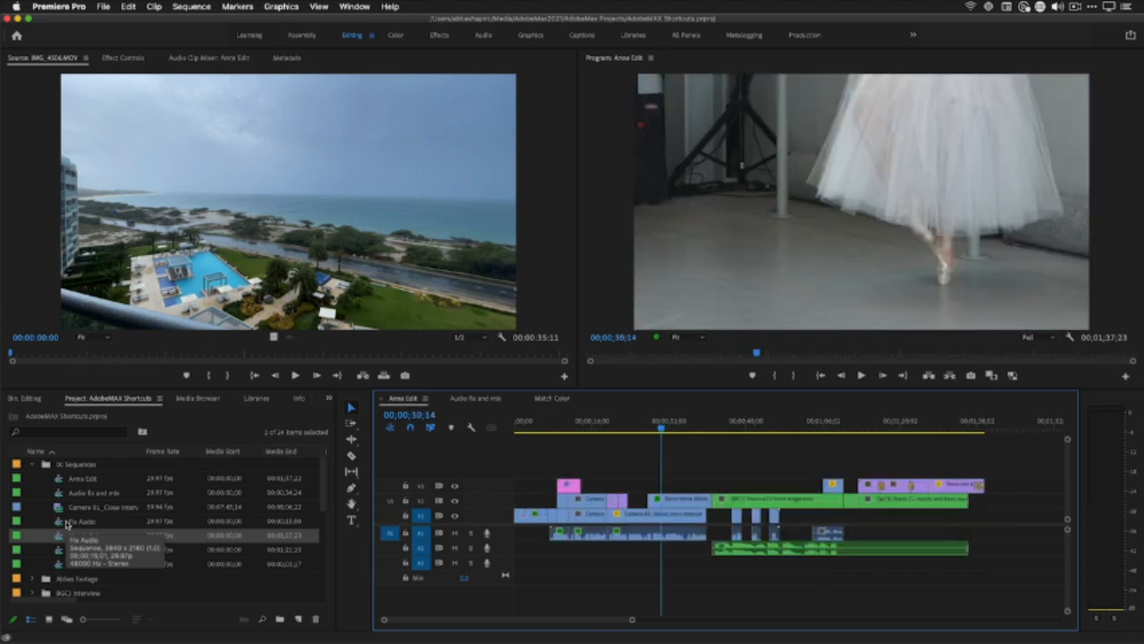
key(shift+3)
key(shift+3)
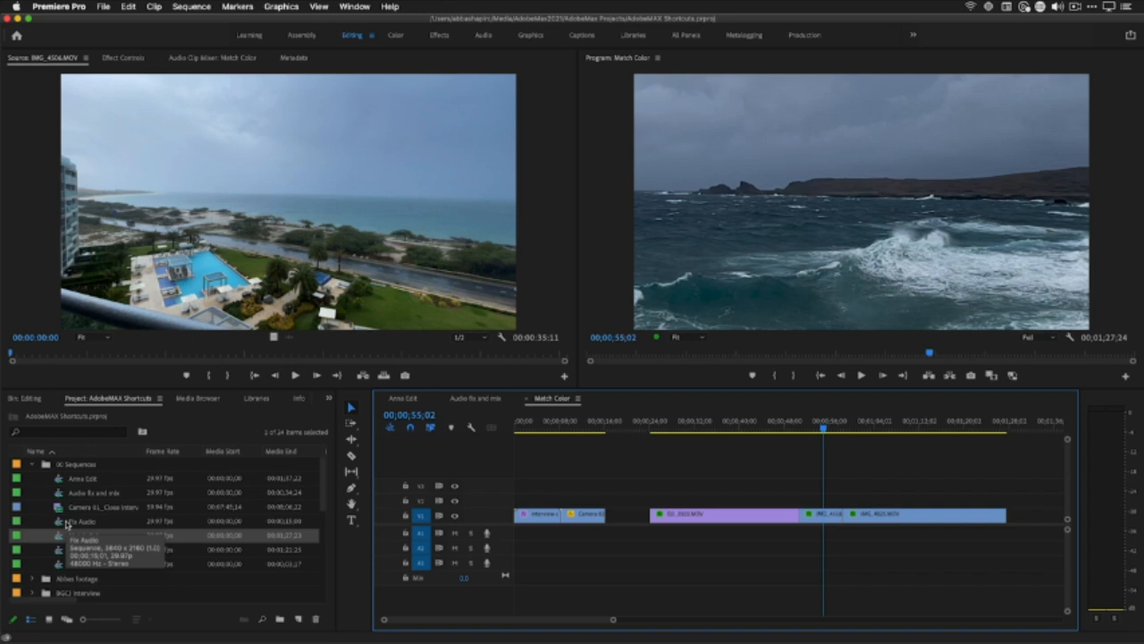
key(shift+4)
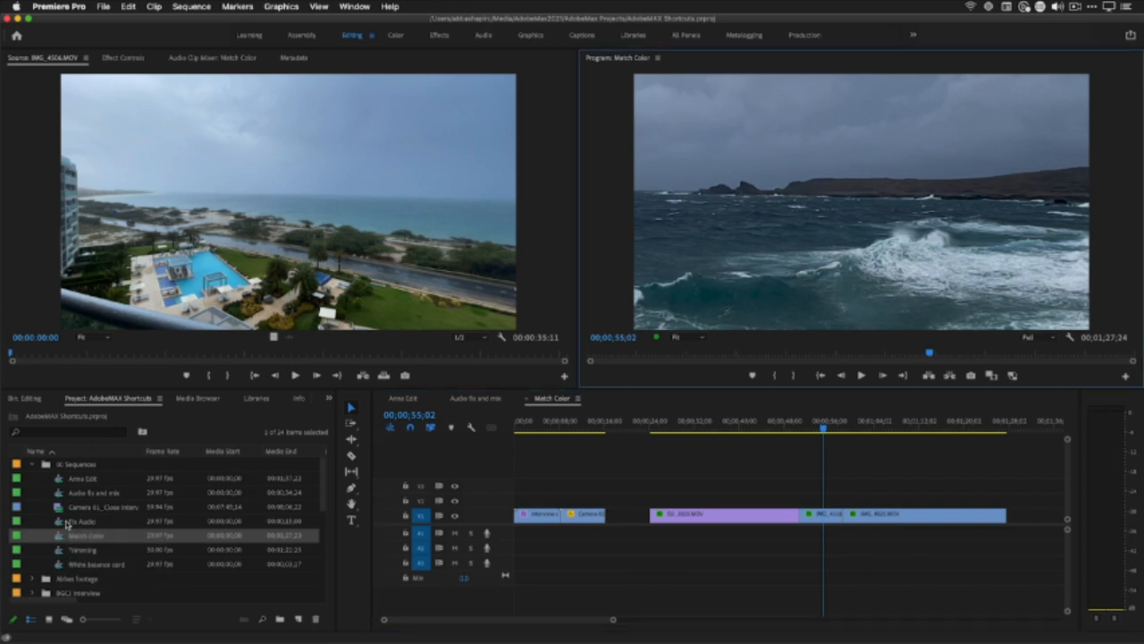
Show the effect controls of the DJI_0103.MOV clip in the Match Color sequence, and bring up the list of available effects
key(shift+5)
click(680, 515)
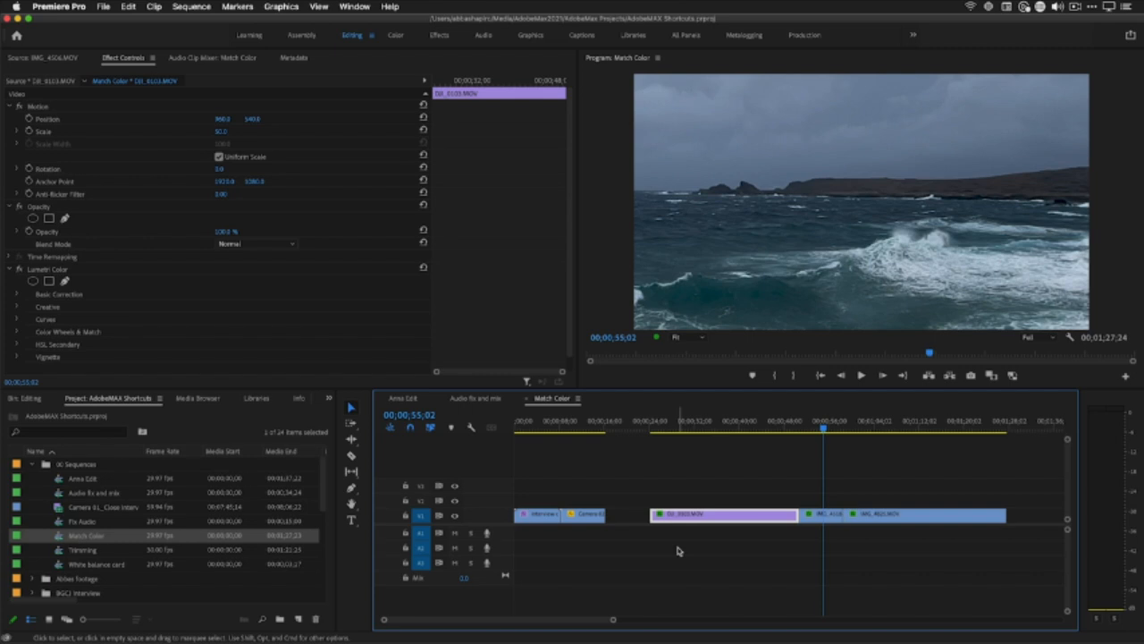
key(shift+7)
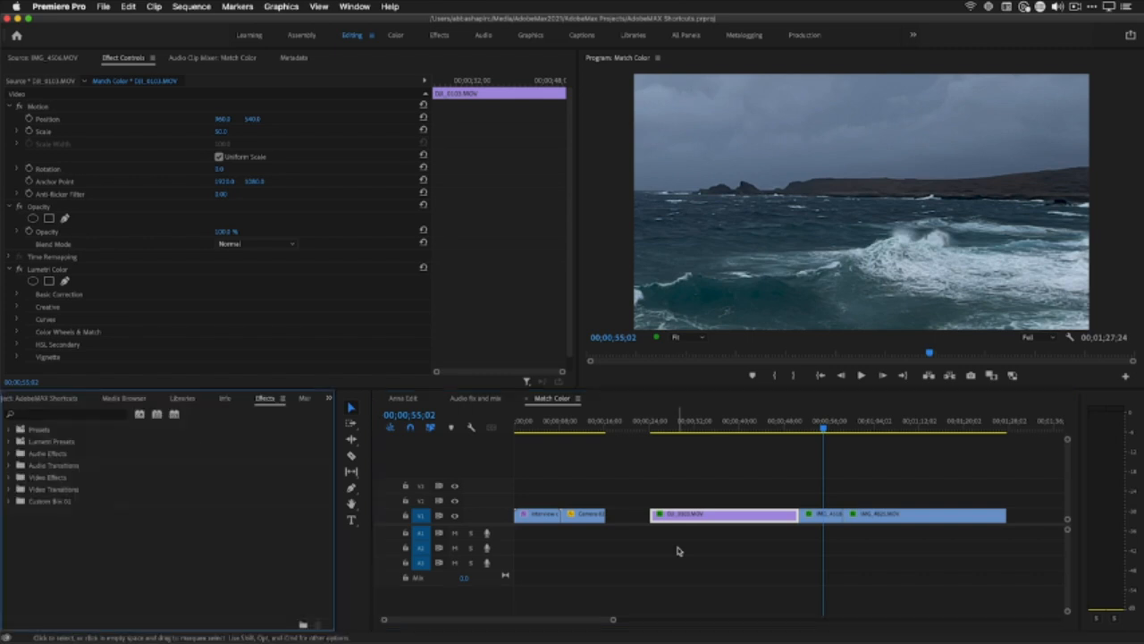
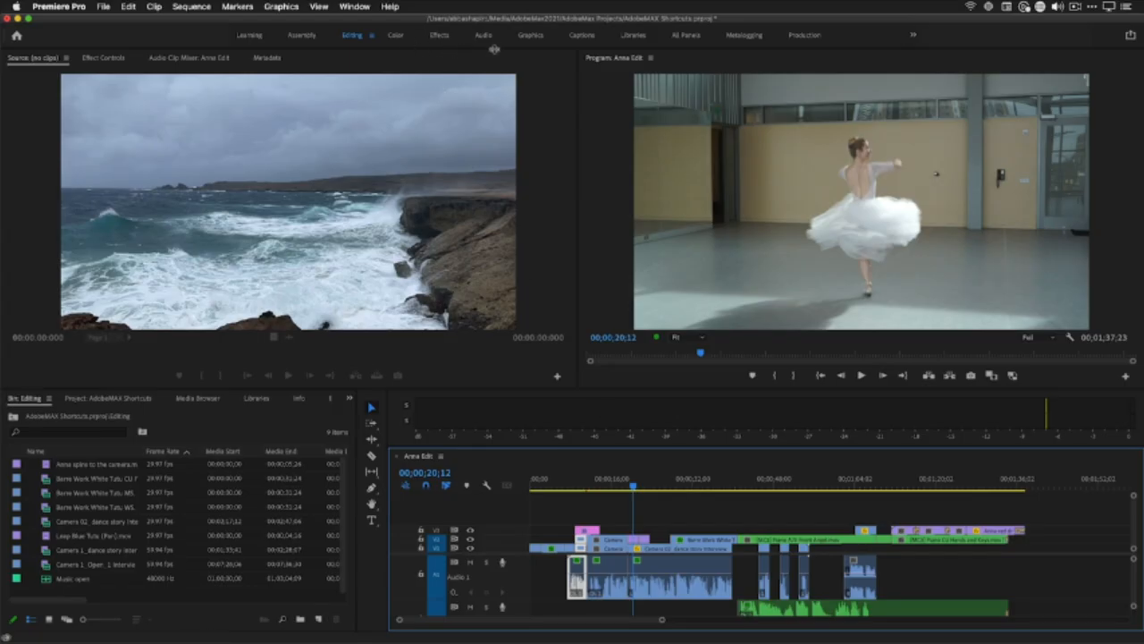
In the Audio workspace, tag all interview clips on Audio 1 as Dialogue and the piano clip on Audio 2 as Music
click(484, 35)
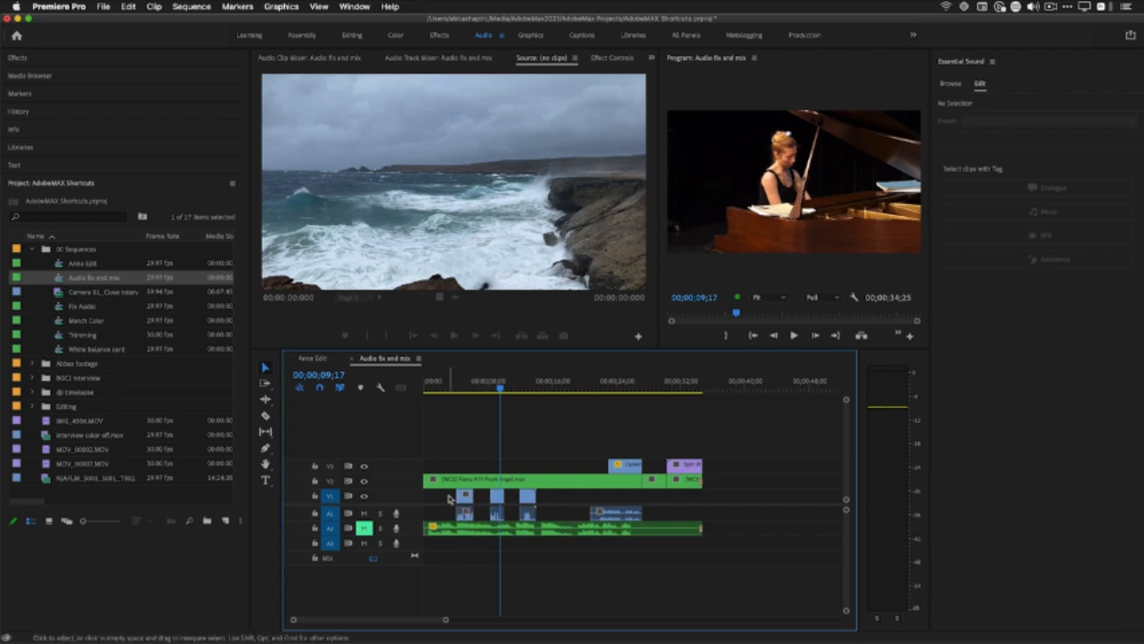
drag(449, 498, 629, 508)
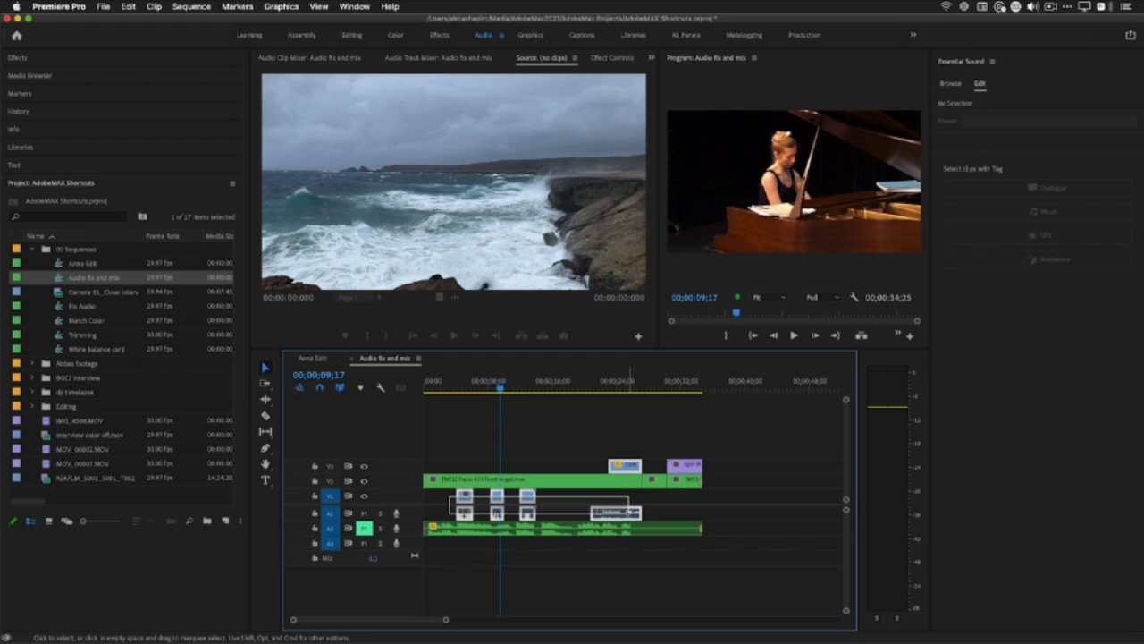
drag(629, 507, 630, 516)
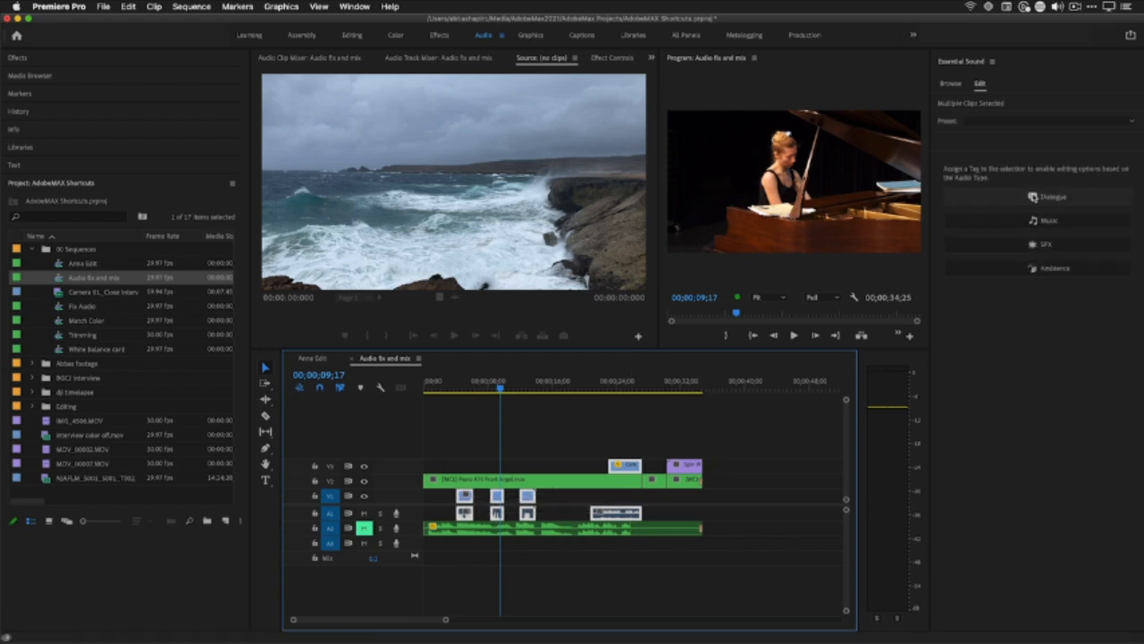
click(1034, 197)
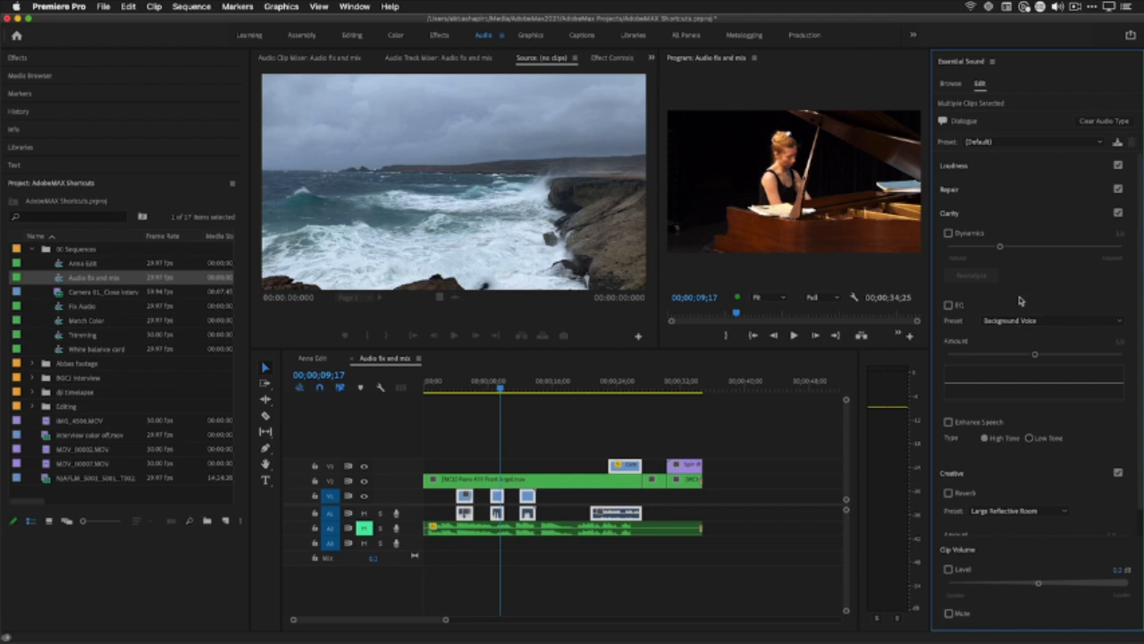
click(642, 530)
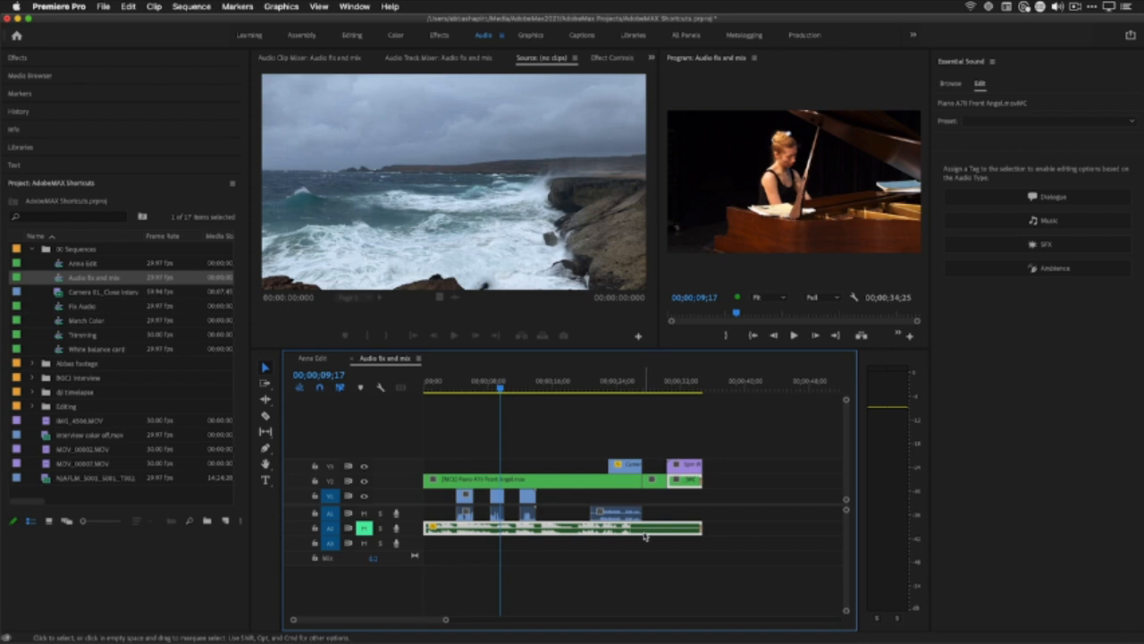
click(1005, 220)
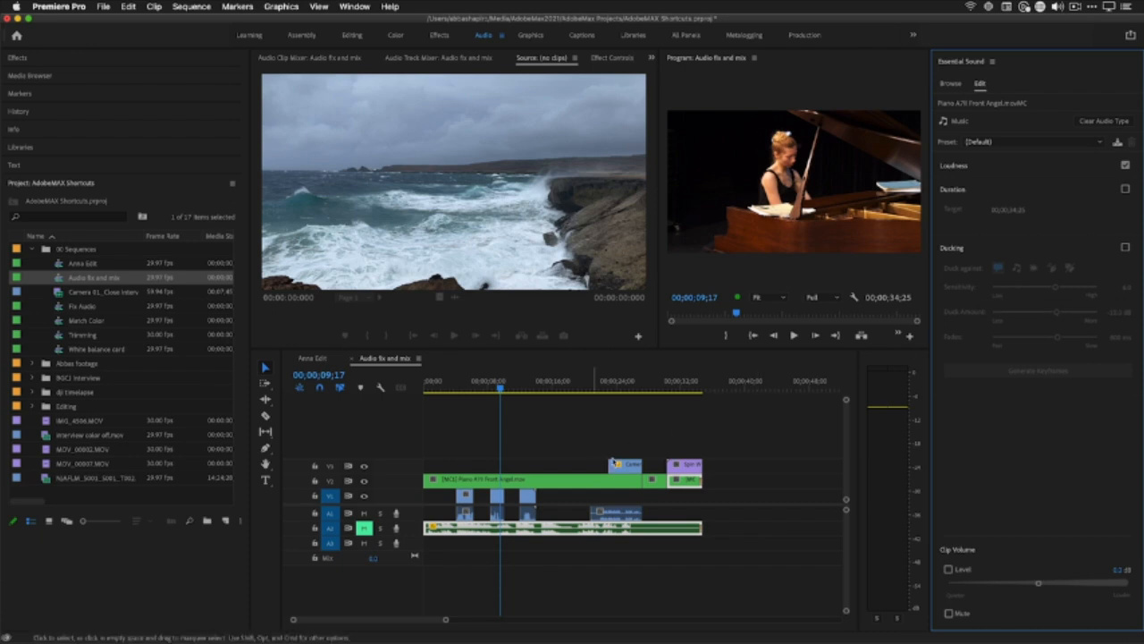
Enable Reduce Noise in the Repair settings of the first interview clip and set its amount to 4.8
click(464, 516)
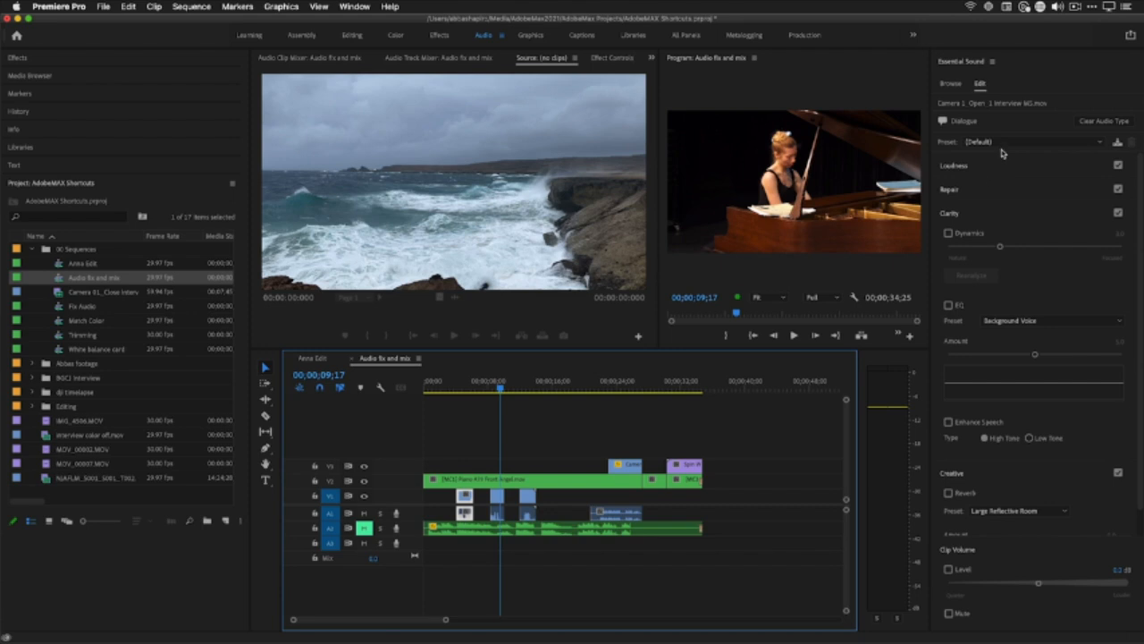
click(990, 194)
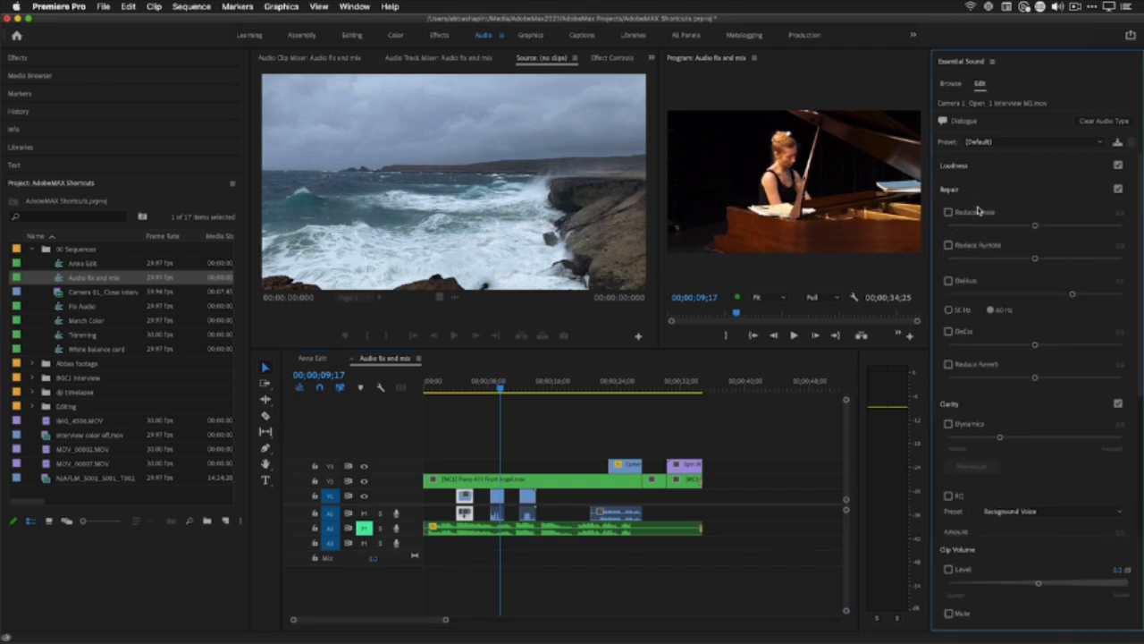
click(949, 213)
mouse_move(1035, 227)
mouse_down()
mouse_move(989, 231)
mouse_move(1028, 224)
mouse_up()
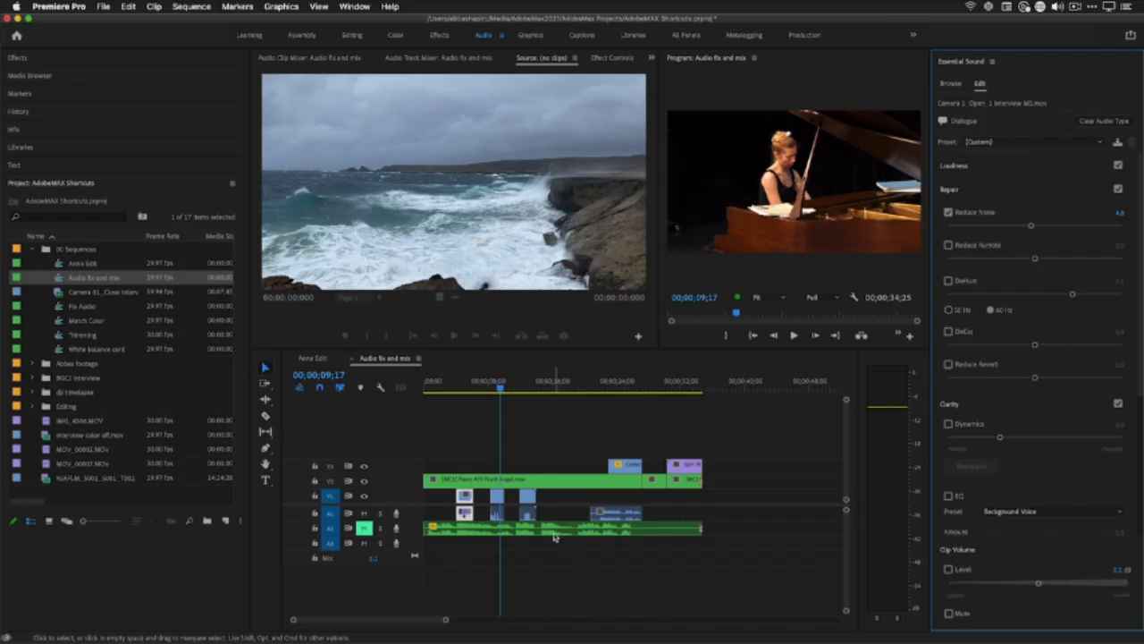
Expand the height of all timeline tracks, select the piano clip on Audio 2 and review its Music presets, keeping Default
click(724, 467)
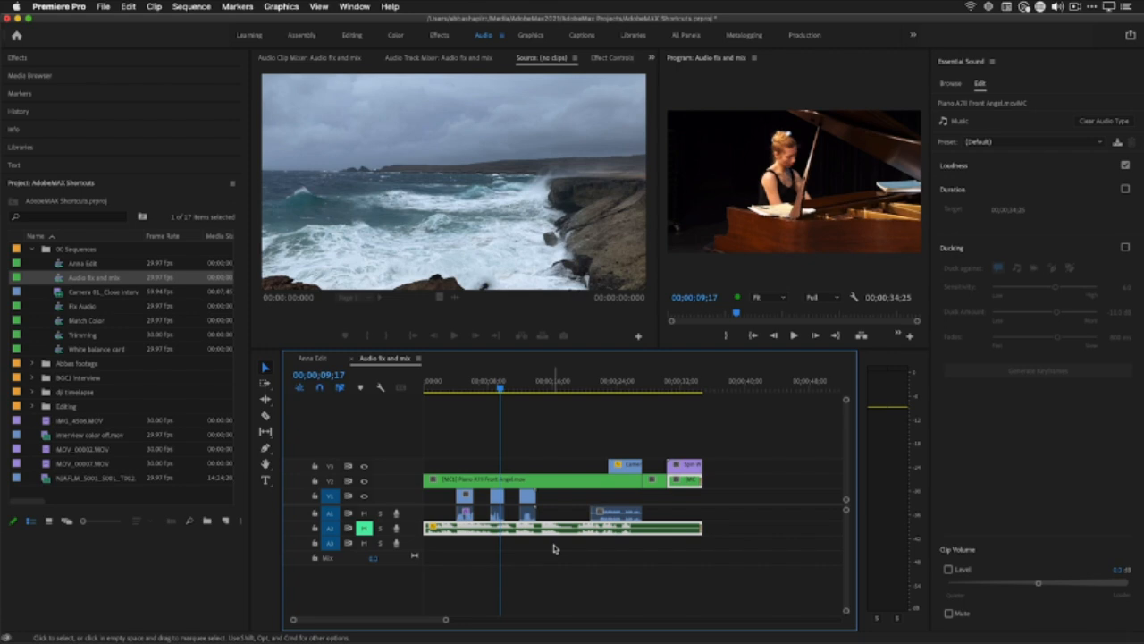
key(shift+=)
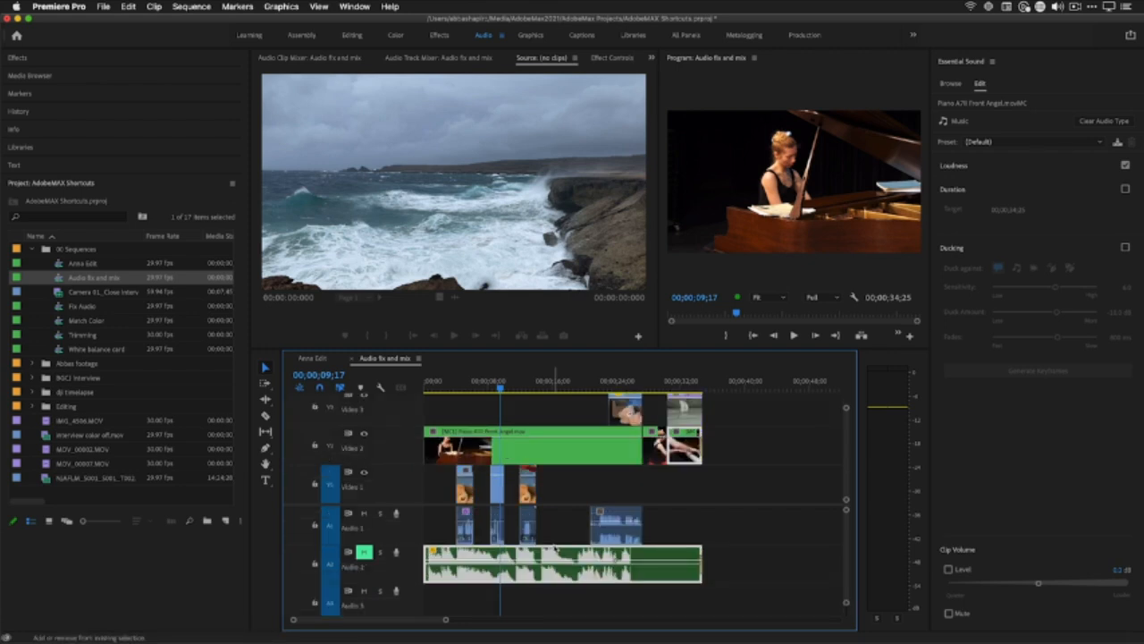
click(552, 598)
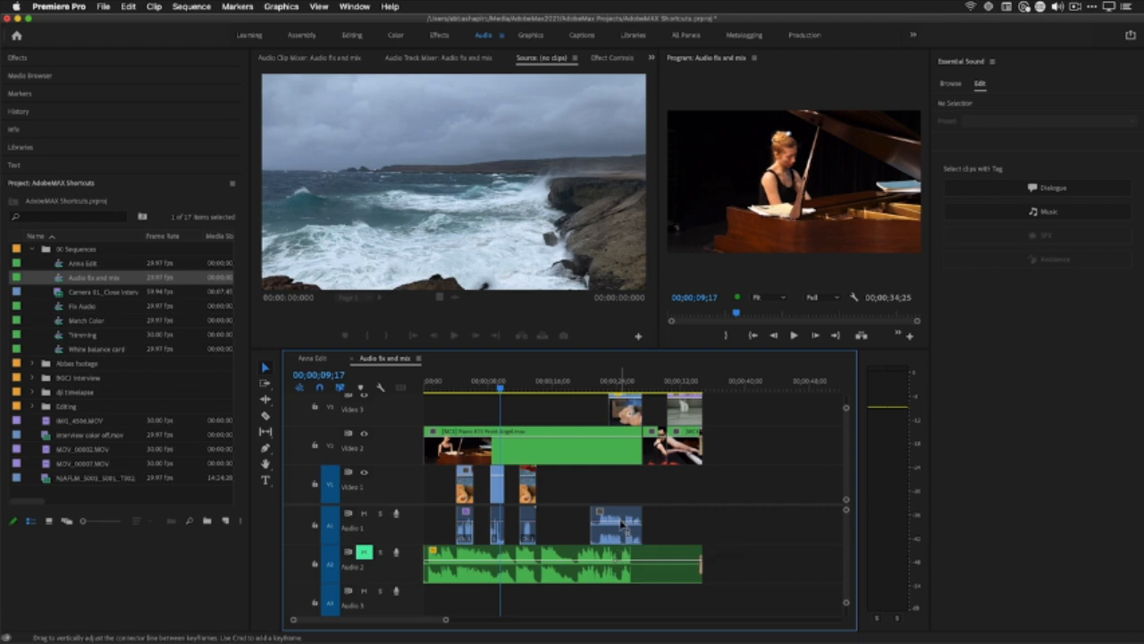
click(629, 569)
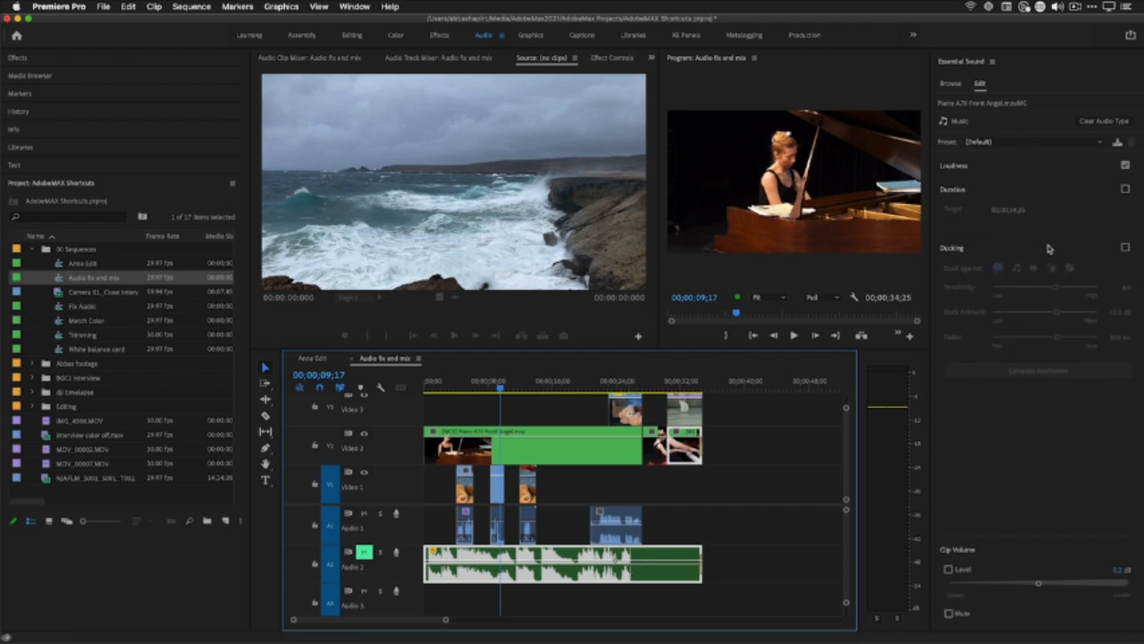
click(1010, 143)
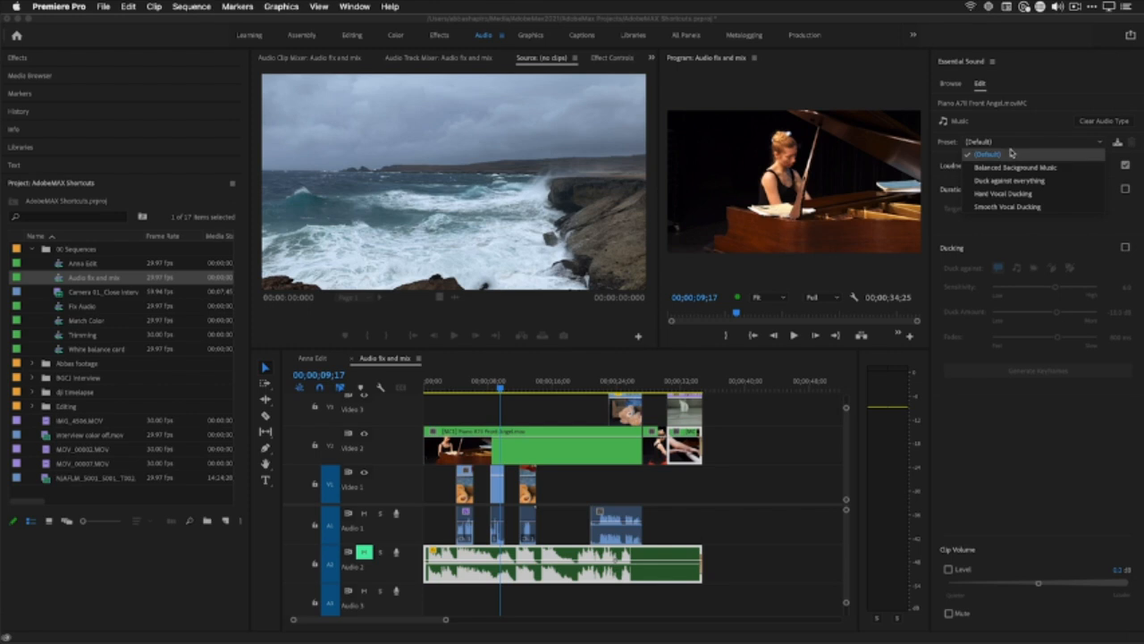
click(998, 255)
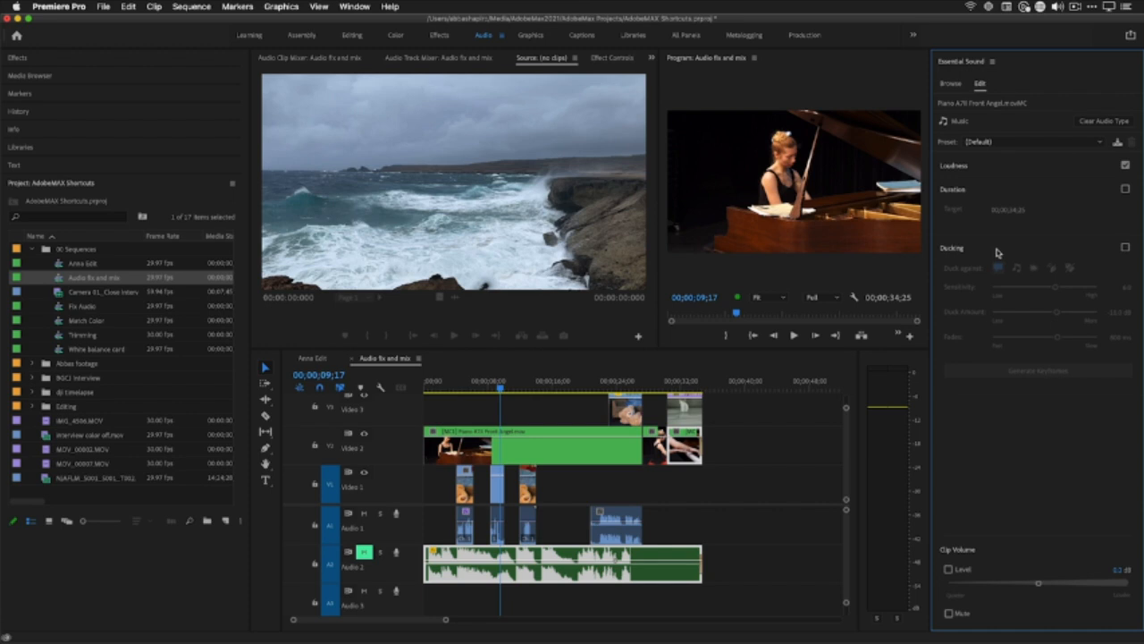
Duck the piano clip against dialogue with sensitivity 5.2, duck amount -15.4 dB and fades 549 ms, and generate the keyframes
click(1126, 248)
click(1101, 249)
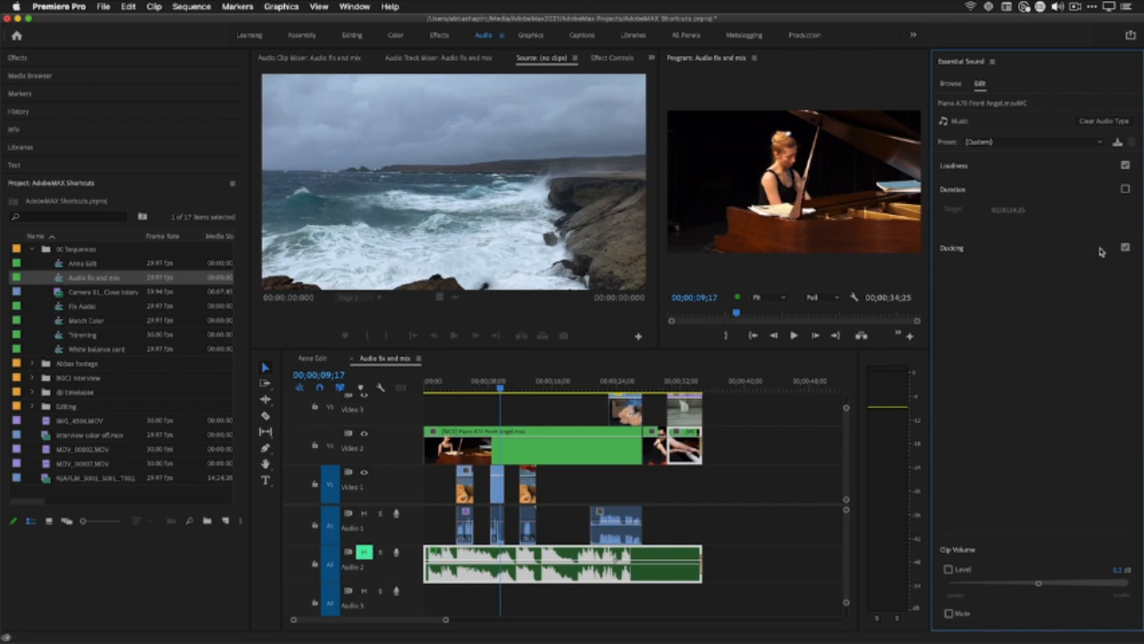
click(1109, 250)
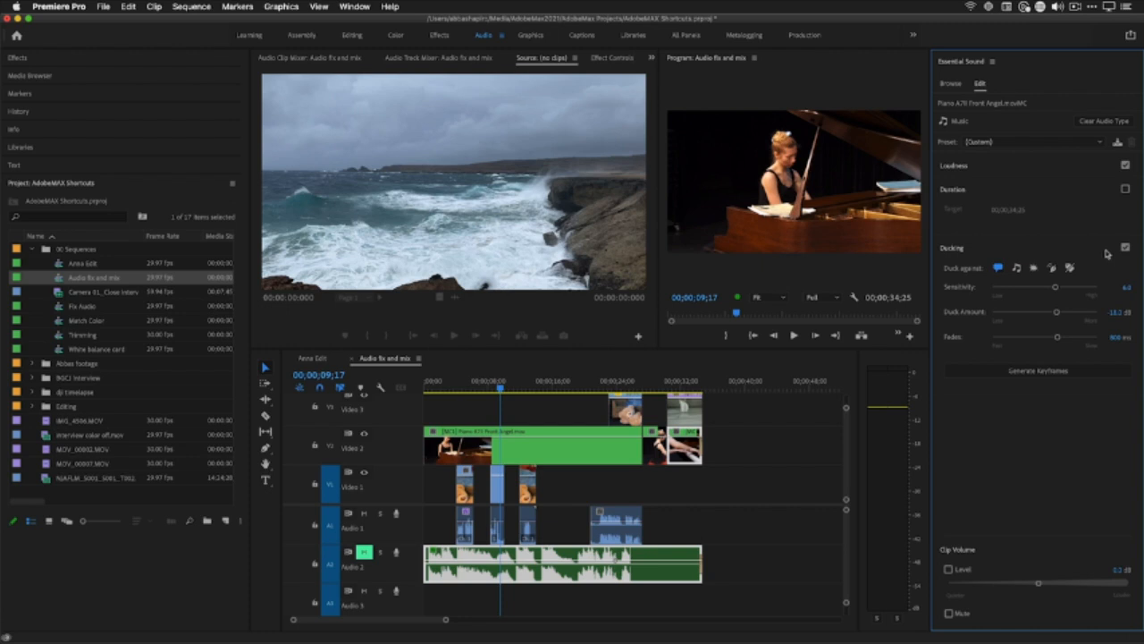
click(1111, 250)
click(1112, 249)
drag(1055, 290, 1046, 292)
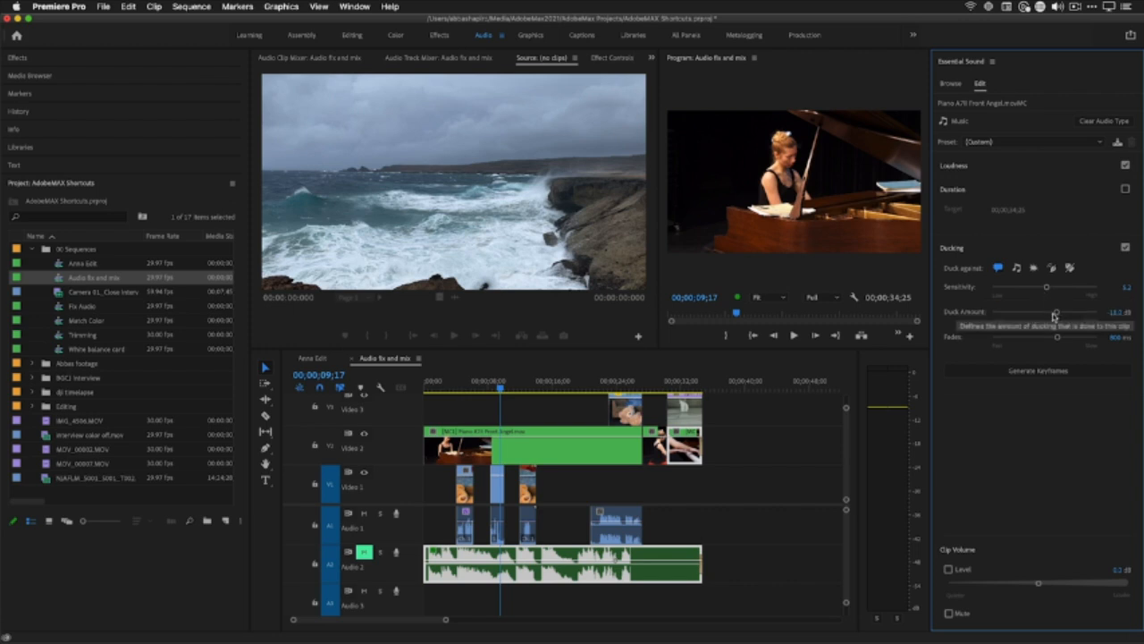
mouse_move(1056, 312)
mouse_down()
mouse_move(1028, 316)
mouse_move(1066, 317)
mouse_move(1051, 317)
mouse_up()
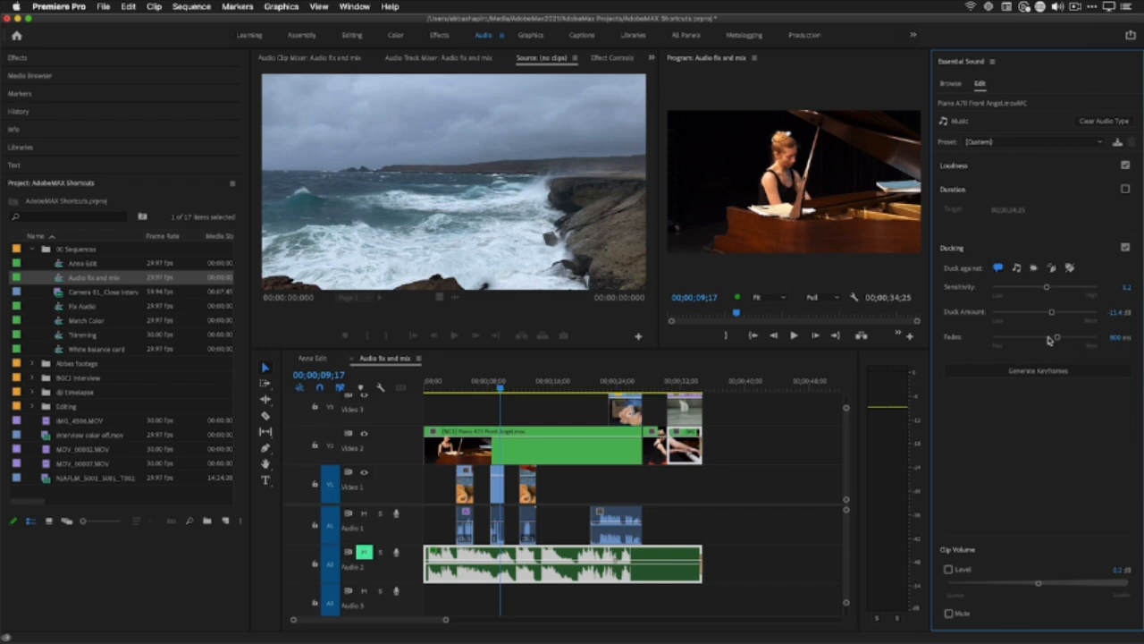
drag(1045, 340, 1034, 337)
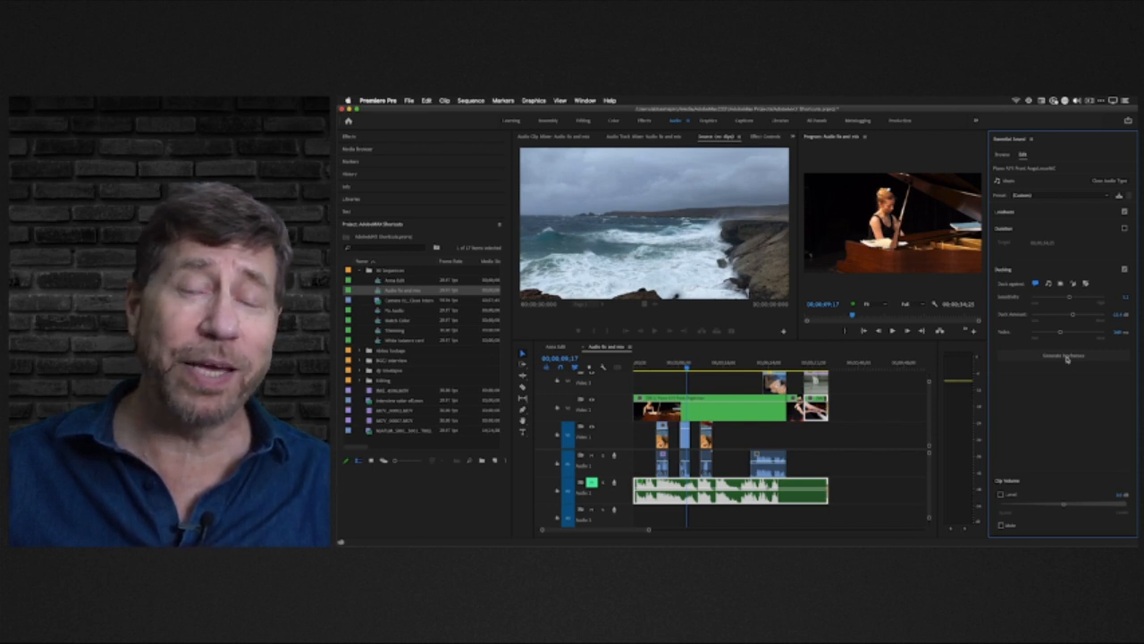
click(1065, 356)
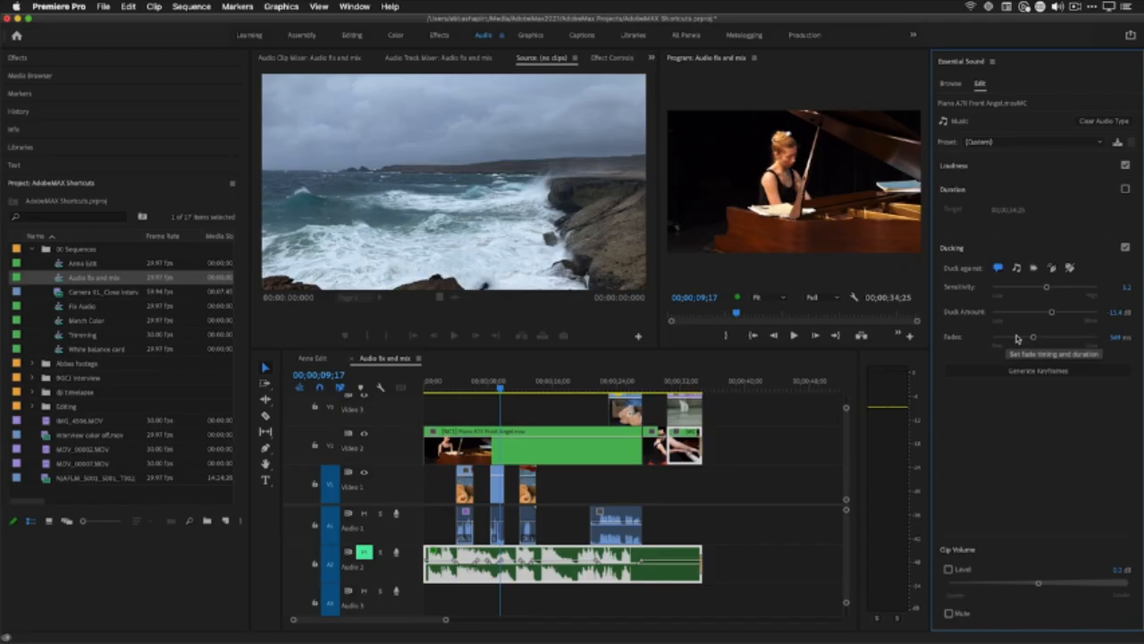
Strengthen the piano clip's duck amount to -25.4 dB and further to -34.2 dB, regenerating the keyframes after each change
click(1069, 312)
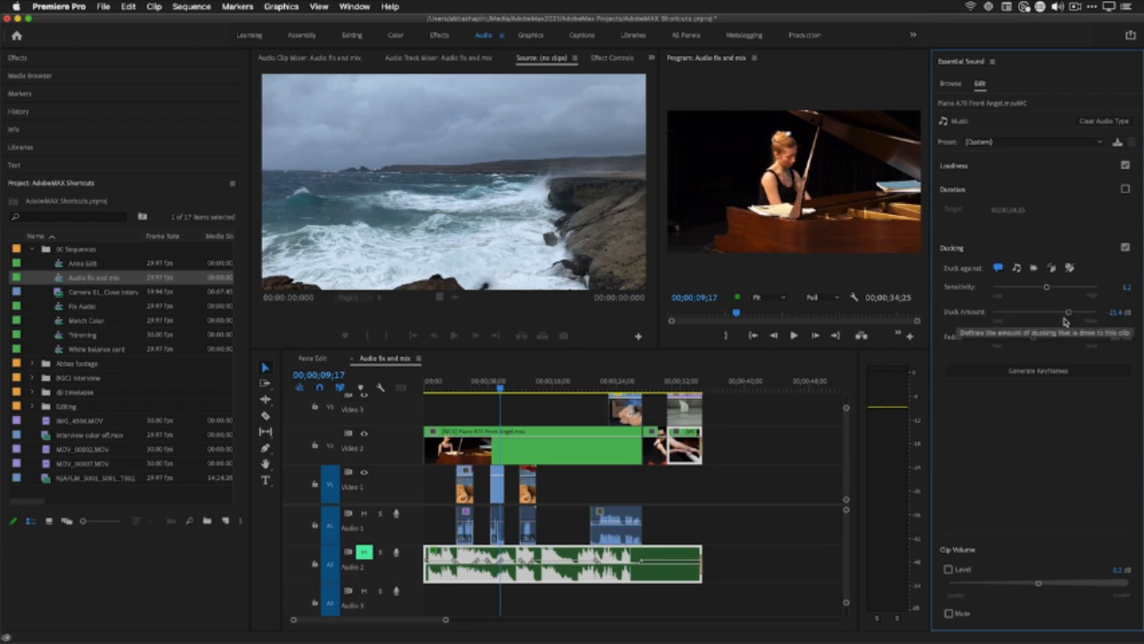
click(1039, 371)
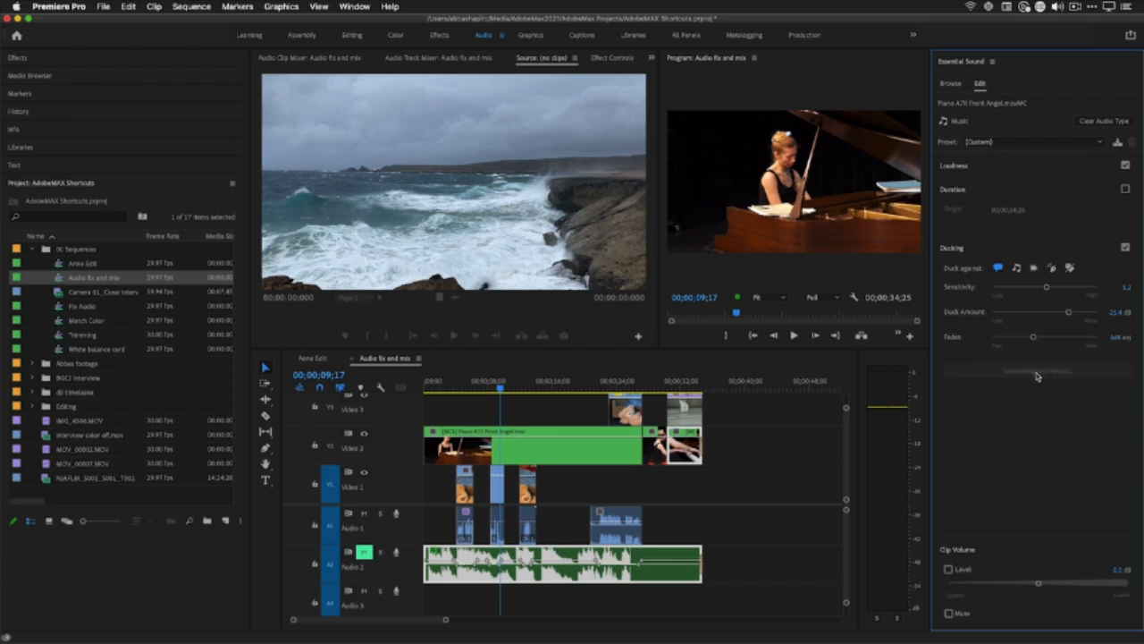
click(1081, 312)
click(1064, 371)
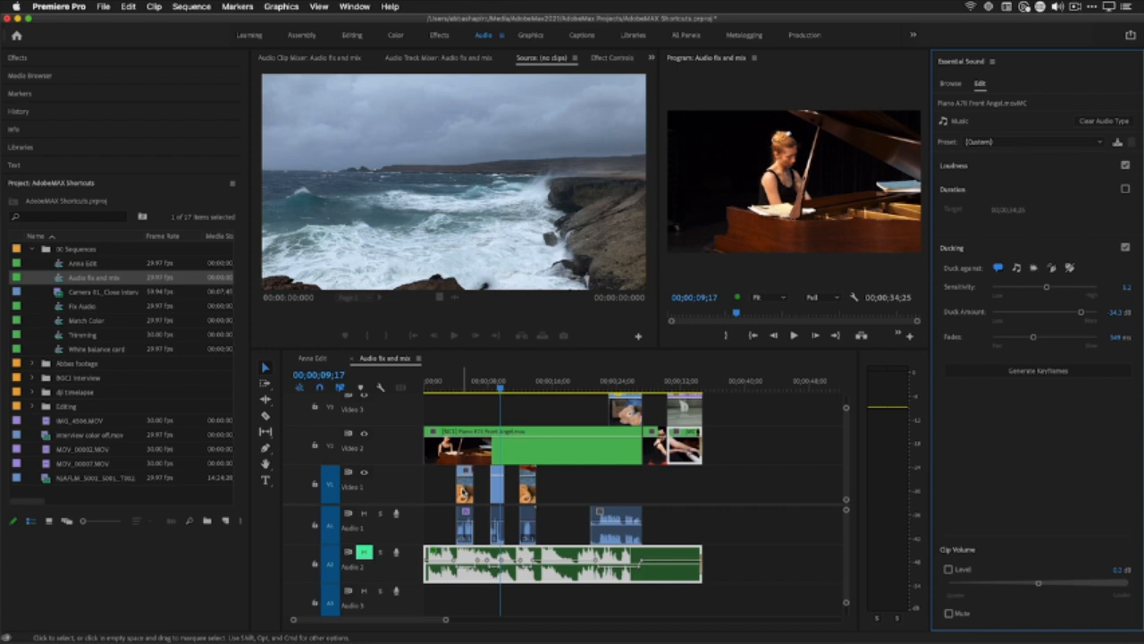
Move the first interview clip slightly earlier in the timeline and regenerate the piano clip's ducking keyframes
click(463, 487)
drag(463, 491, 446, 500)
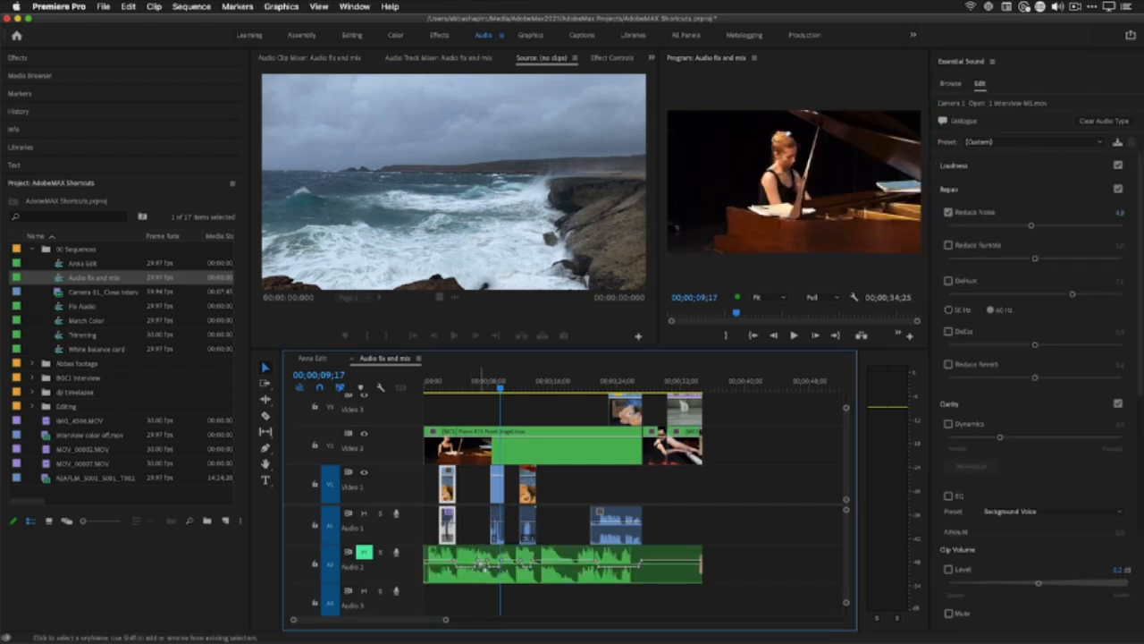
click(552, 586)
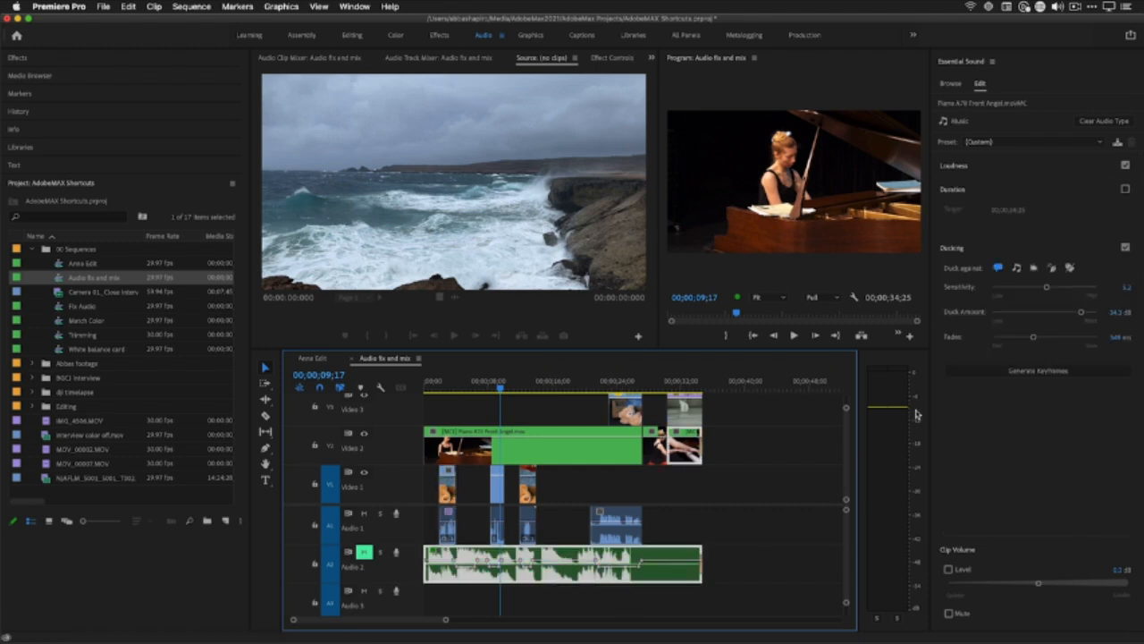
click(1028, 372)
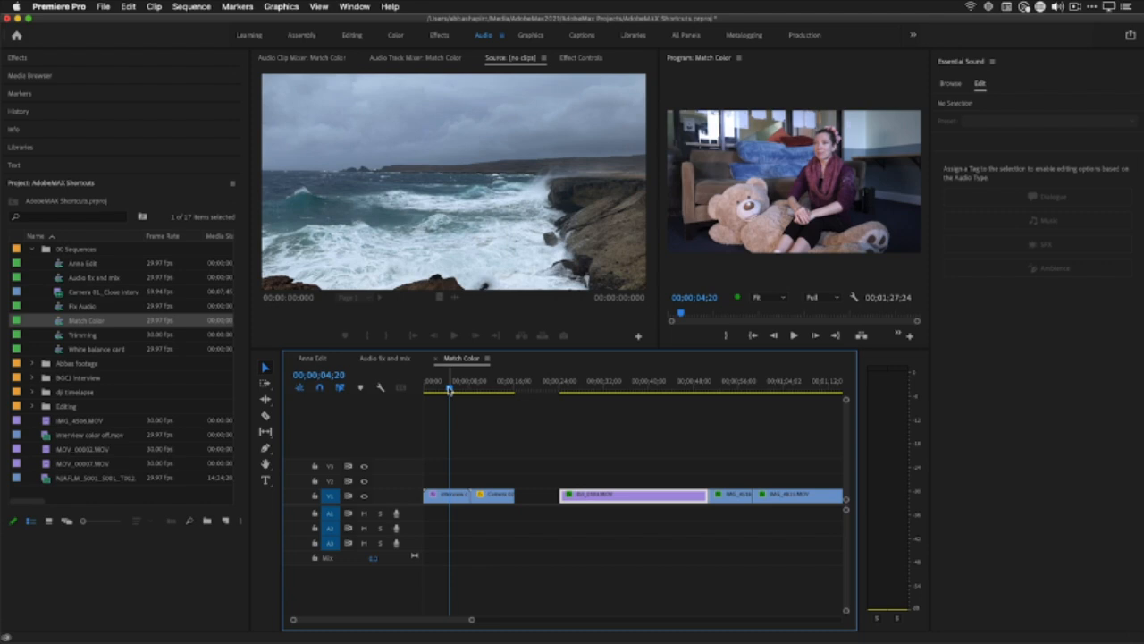
In the Color workspace, park the Match Color playhead on the second clip at 00;00;09;29 and open the Color Match comparison view
mouse_move(449, 390)
mouse_down()
mouse_move(493, 395)
mouse_move(454, 399)
mouse_up()
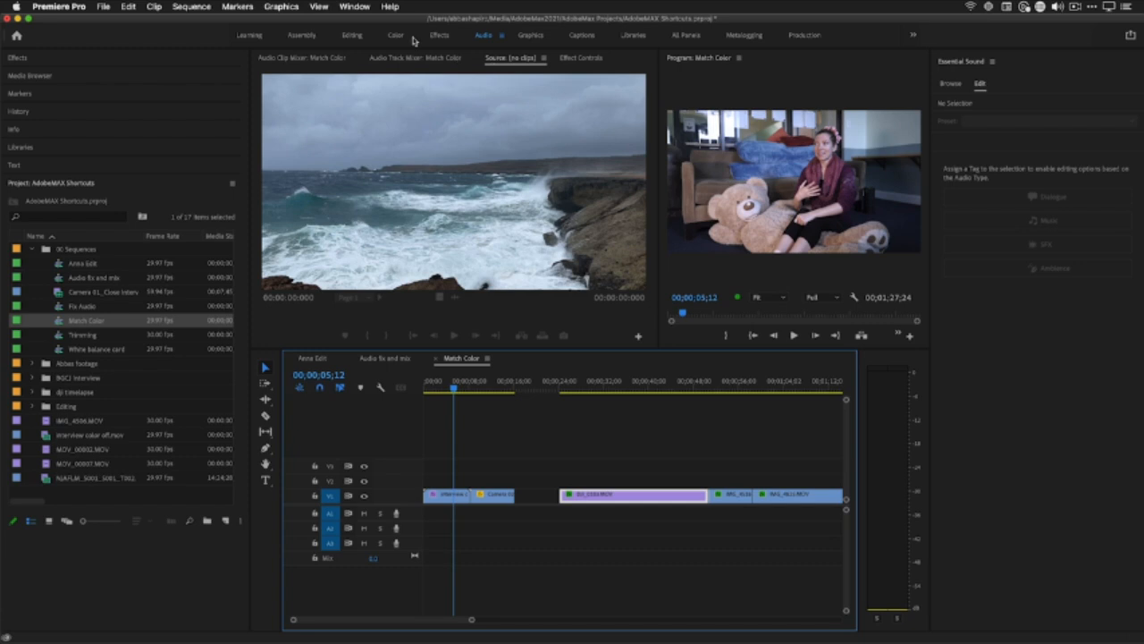
click(396, 36)
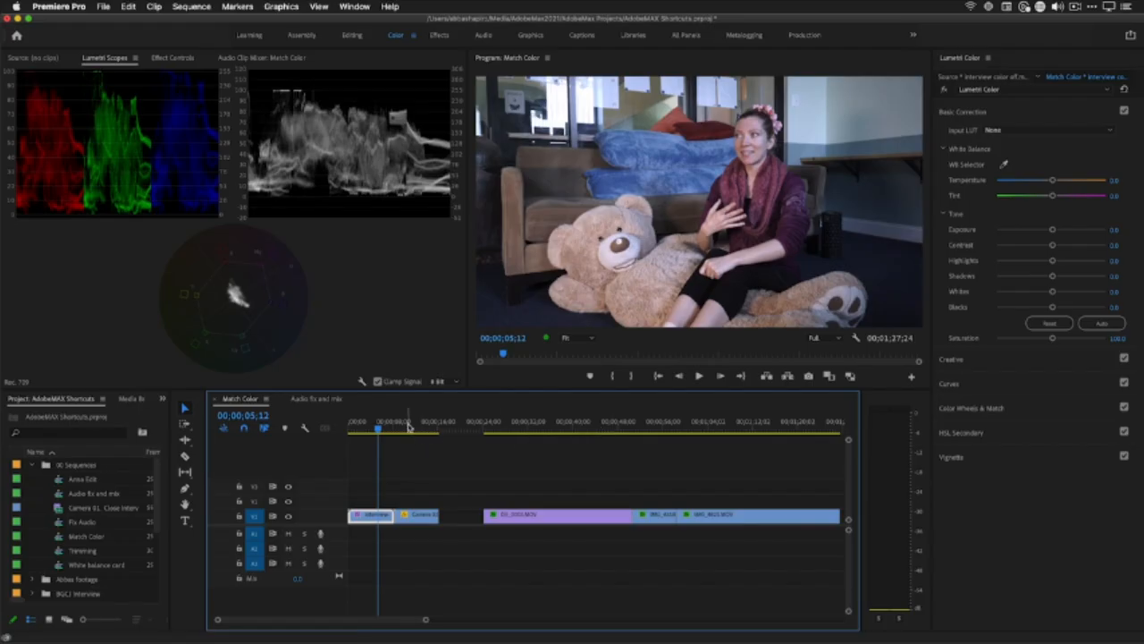
mouse_move(409, 426)
mouse_down()
mouse_move(377, 430)
mouse_move(404, 428)
mouse_up()
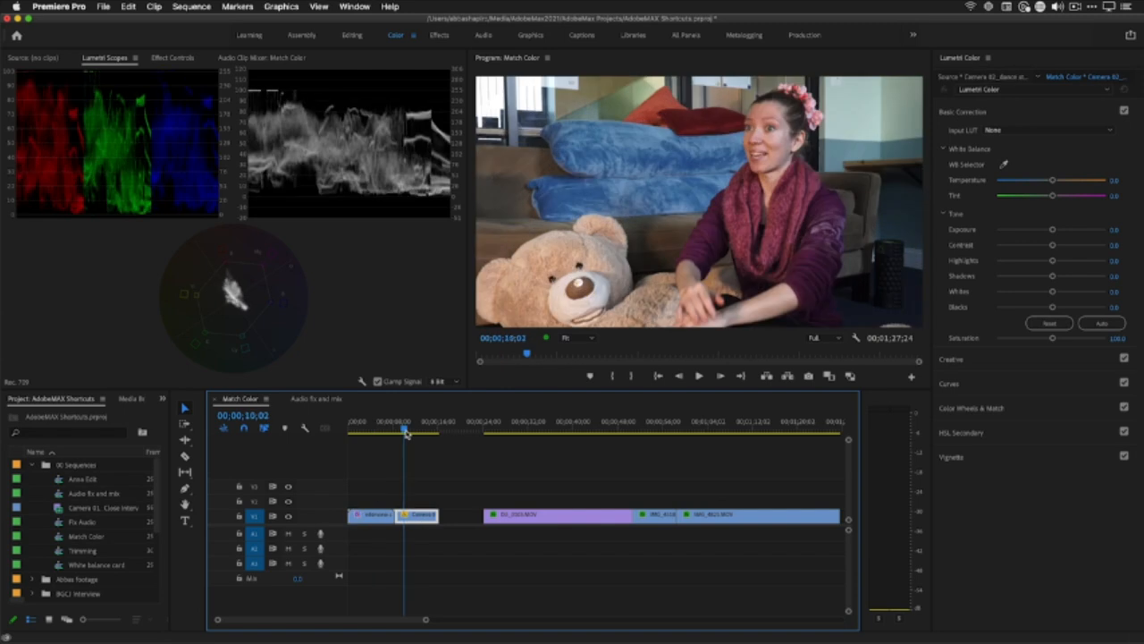
click(1050, 414)
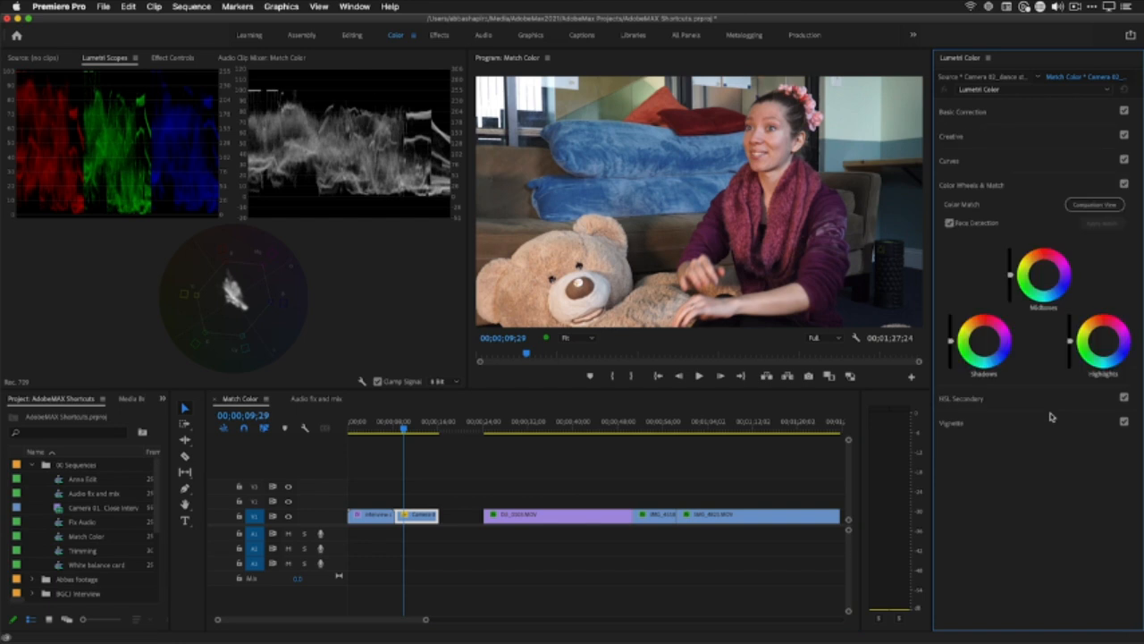
click(1092, 208)
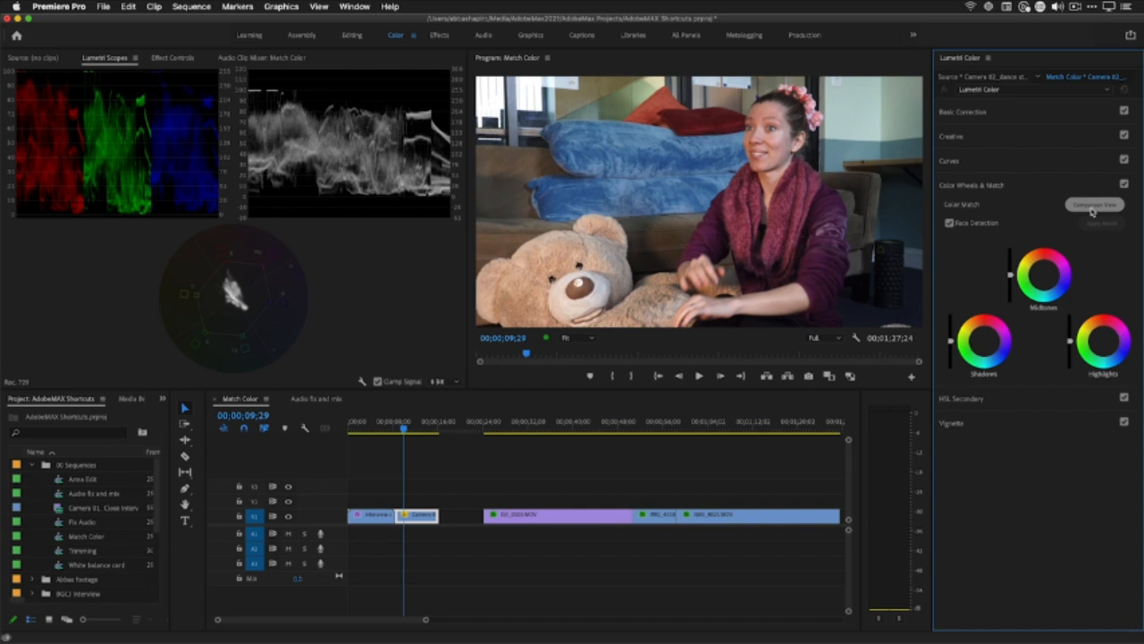
In the comparison view, put the current frame on the first interview clip at 00;00;04;20 and the reference frame on the second clip
click(1091, 209)
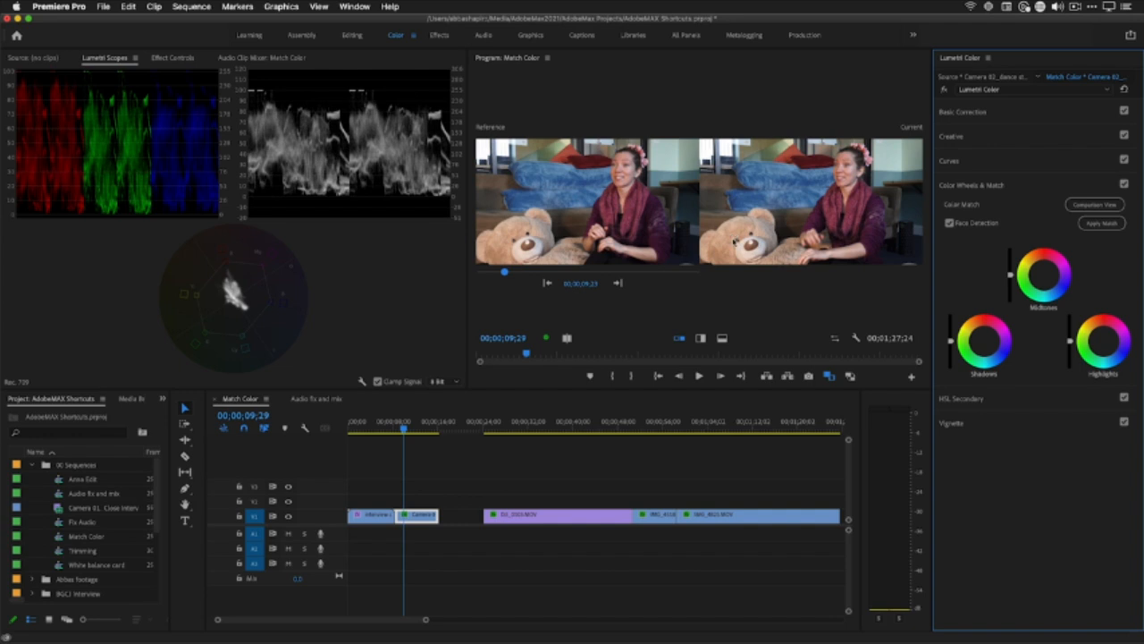
mouse_move(413, 426)
mouse_down()
mouse_move(535, 427)
mouse_move(396, 432)
mouse_move(412, 439)
mouse_up()
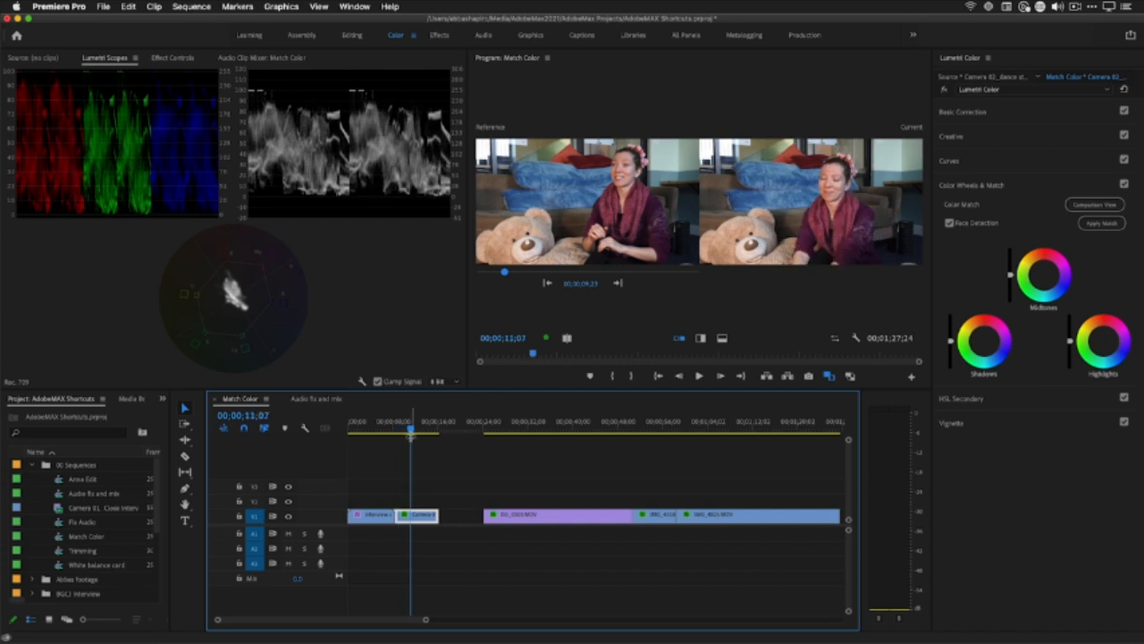
drag(411, 436, 374, 438)
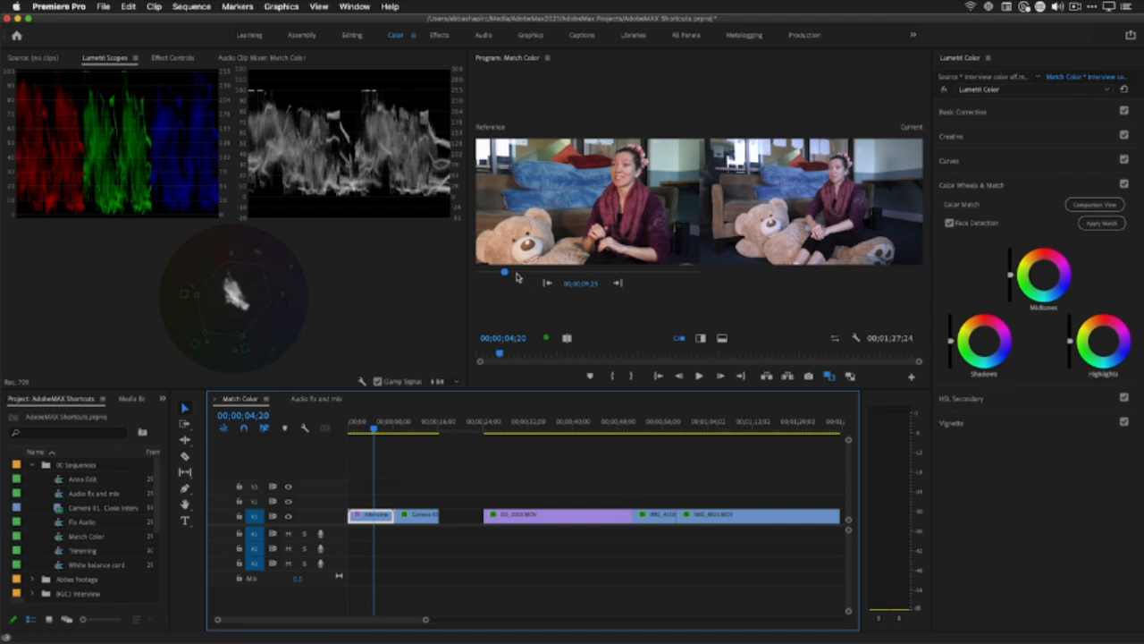
drag(505, 277, 542, 286)
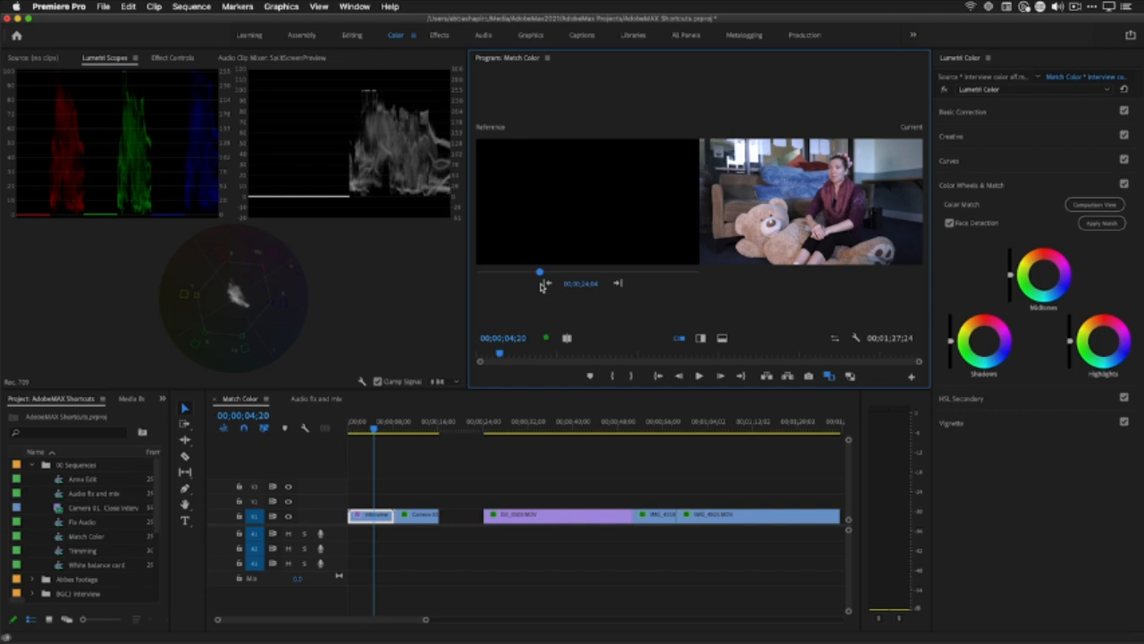
drag(542, 286, 513, 288)
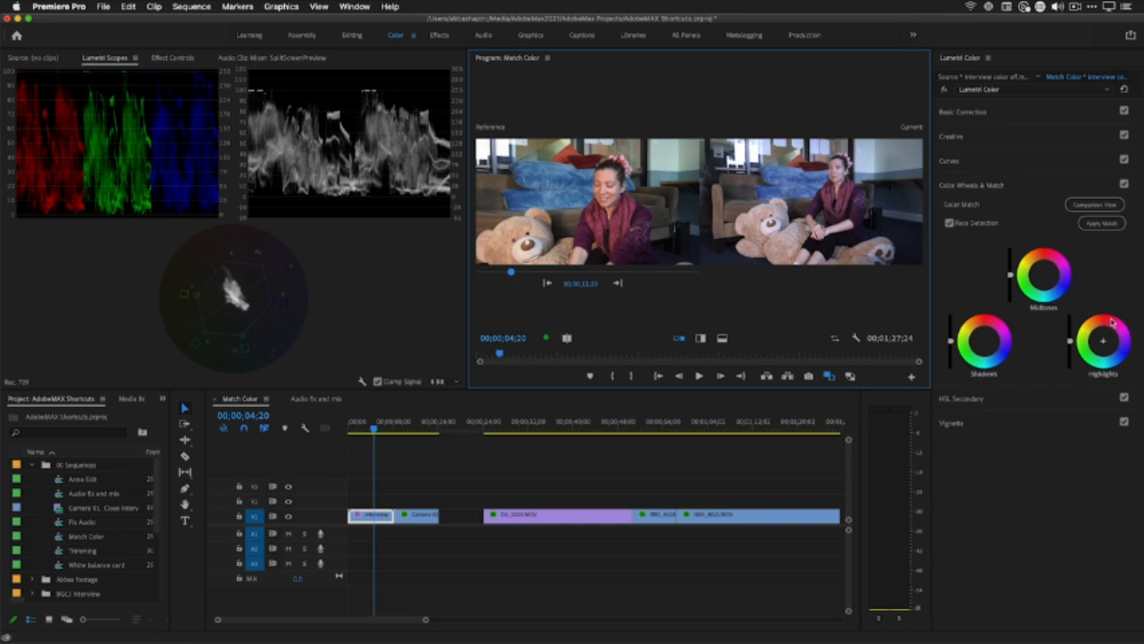
Apply the color match to the first interview clip with Face Detection enabled, and close the comparison view
click(1101, 226)
click(950, 227)
click(1103, 225)
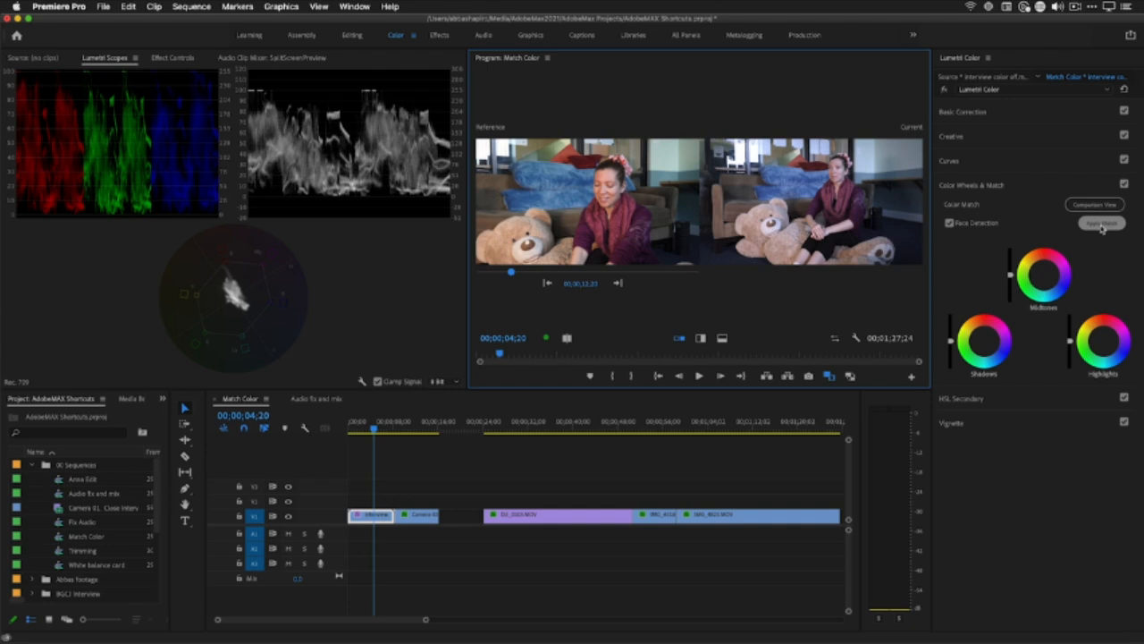
click(1101, 225)
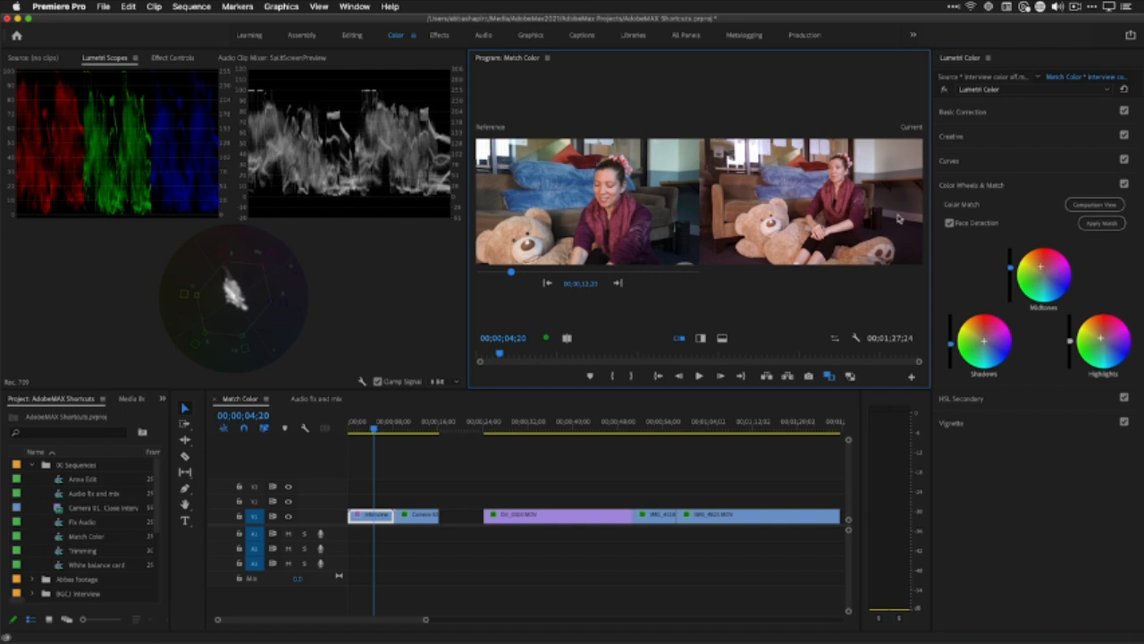
click(1091, 211)
click(1091, 209)
Scrub across the two interview clips back to 00;00;01;18 and compare the first clip with its Lumetri Color effect bypassed and re-enabled
click(364, 437)
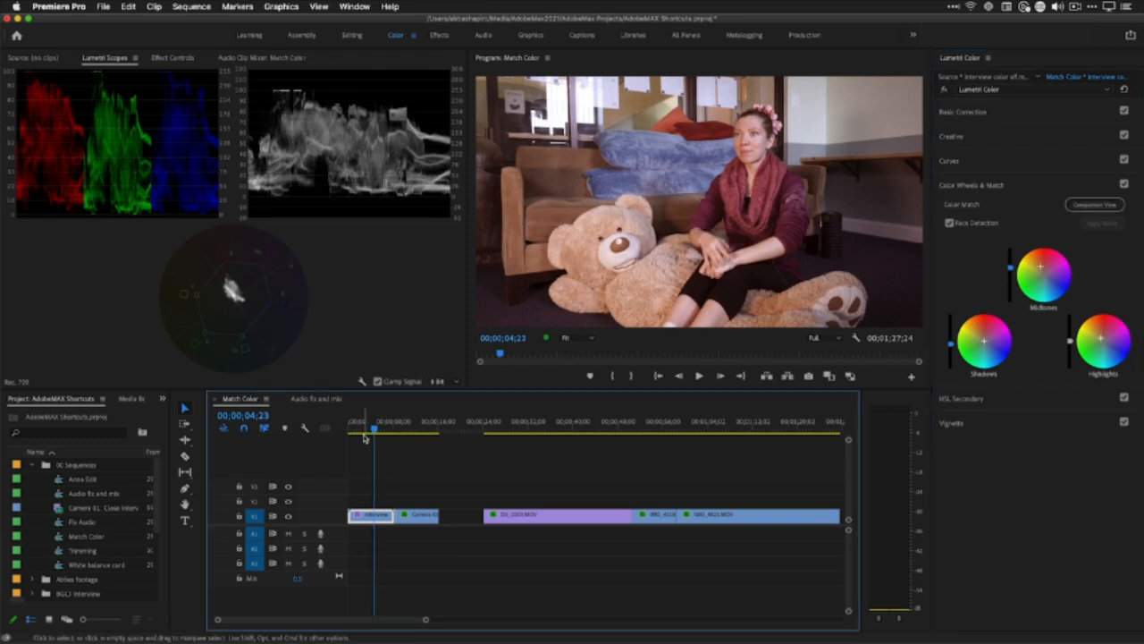
drag(425, 437, 358, 440)
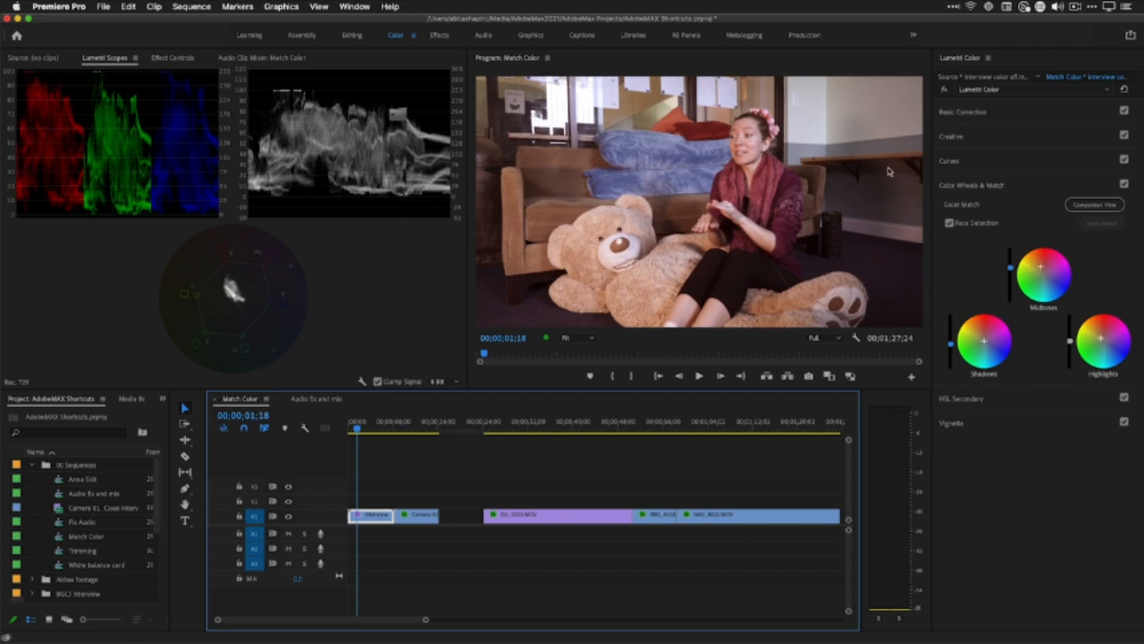
click(943, 90)
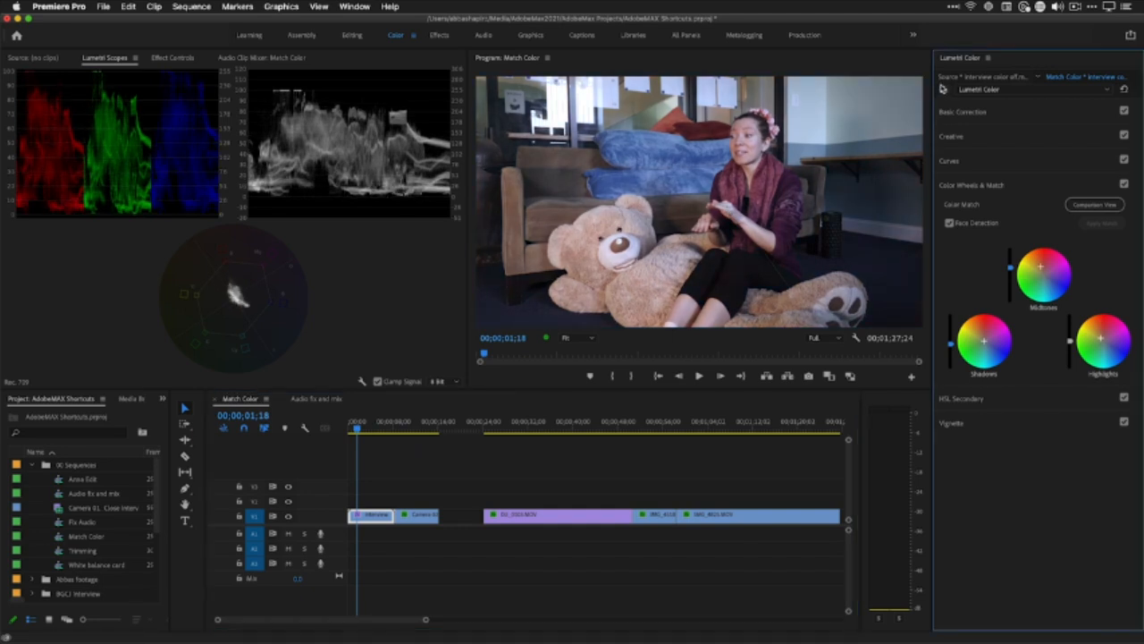
click(943, 90)
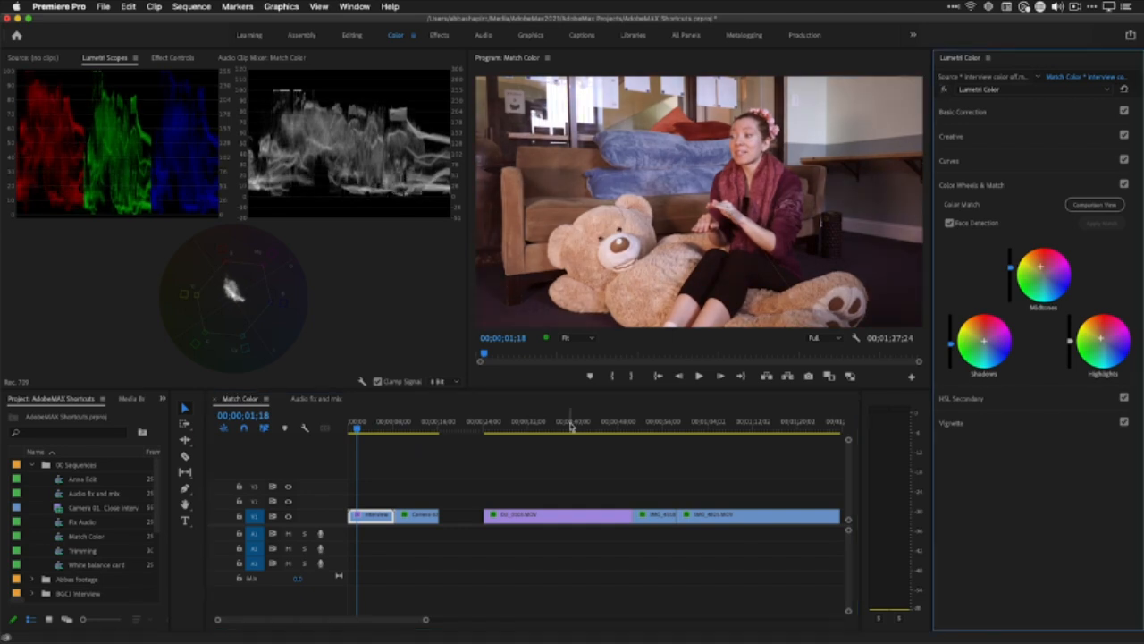